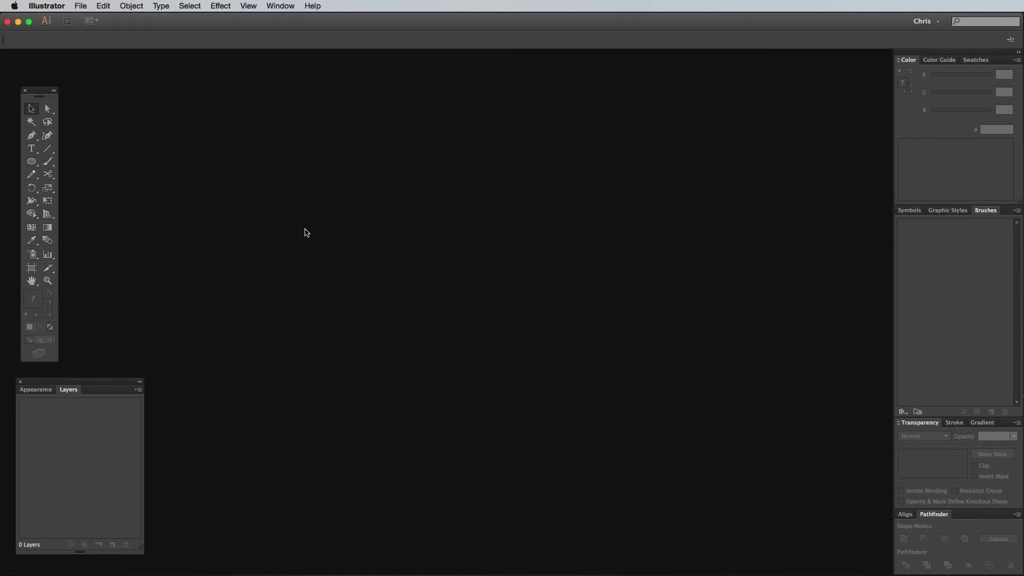
Create a new document with default settings and zoom the artboard to 200%.
click(82, 6)
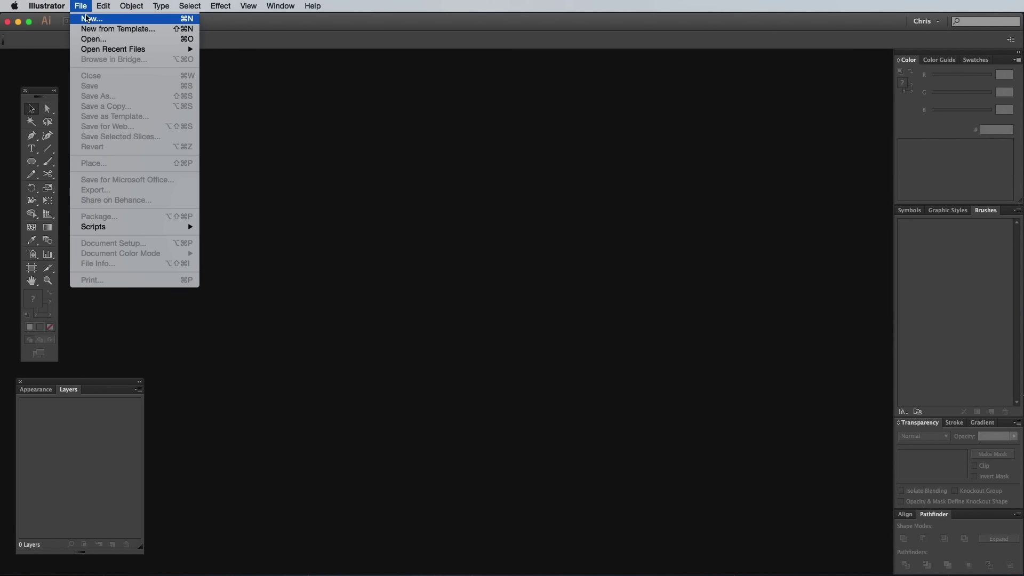
click(87, 19)
click(659, 391)
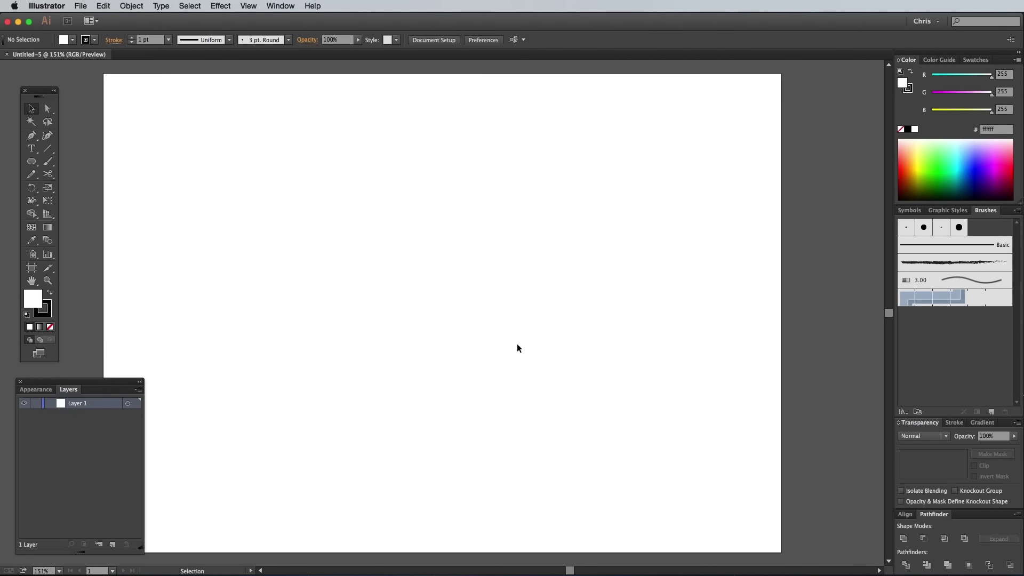
key(super+equal)
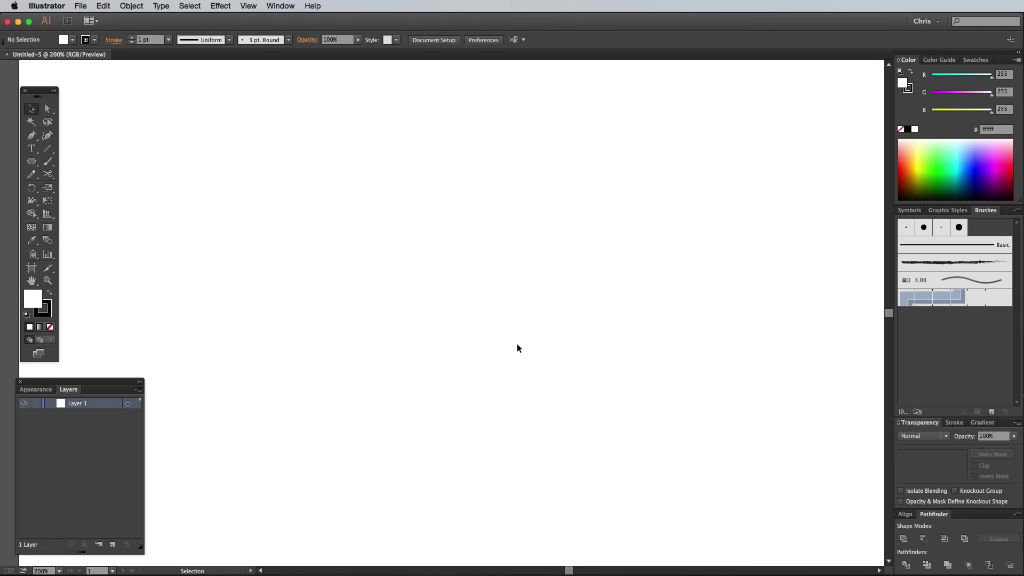
Draw a circle near the artboard centre with its fill set to None.
click(32, 161)
drag(340, 275, 485, 392)
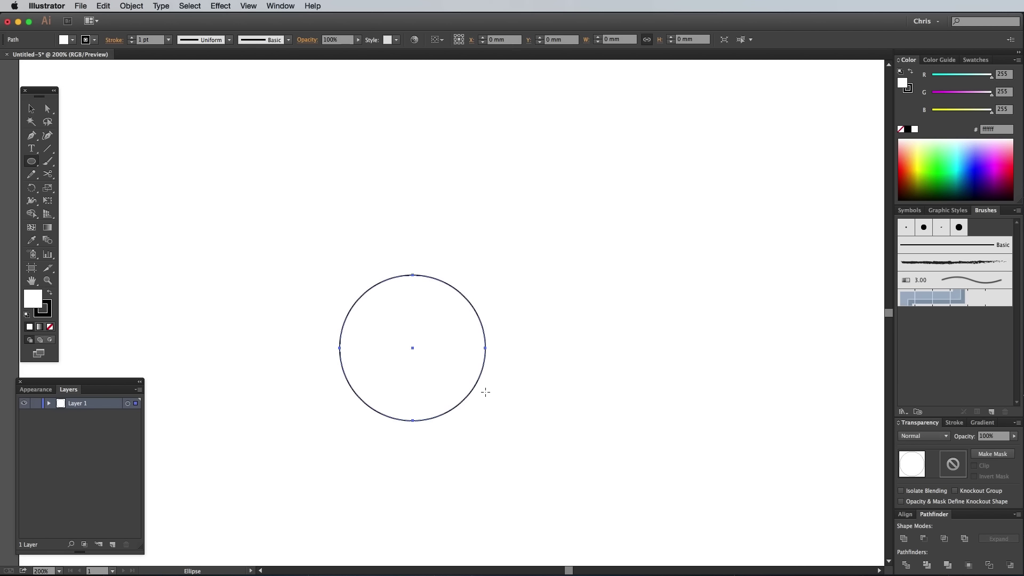
click(50, 326)
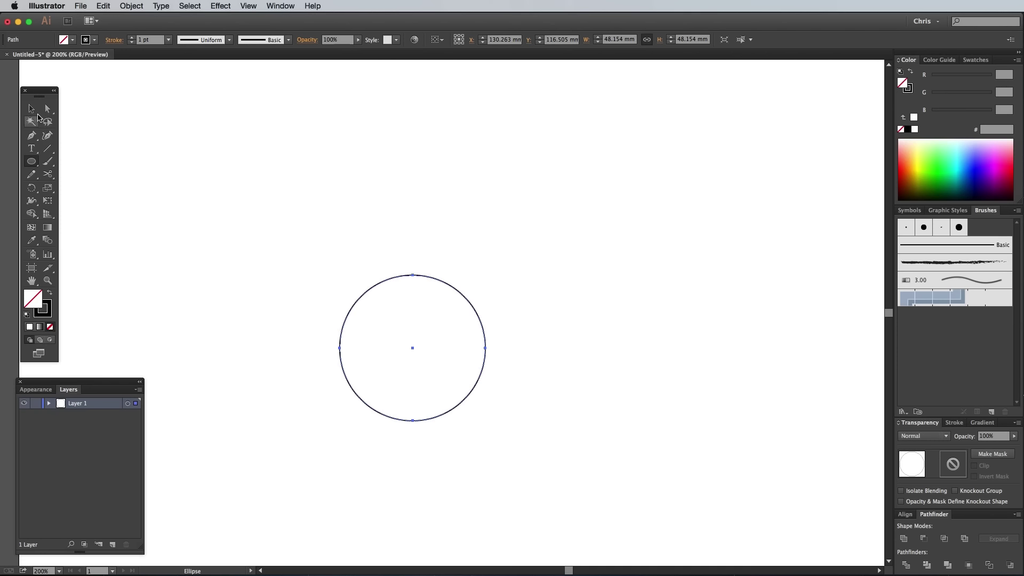
click(31, 108)
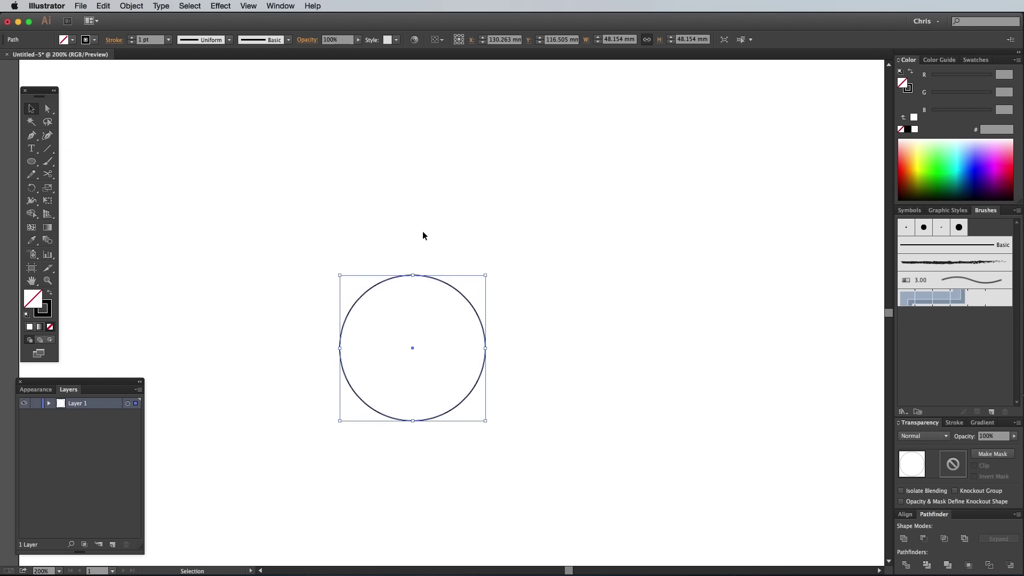
Place a copy of the circle to its right, stretch it tall, and sharpen its top and bottom anchors into a lens.
drag(416, 349, 575, 350)
drag(576, 275, 579, 203)
click(31, 135)
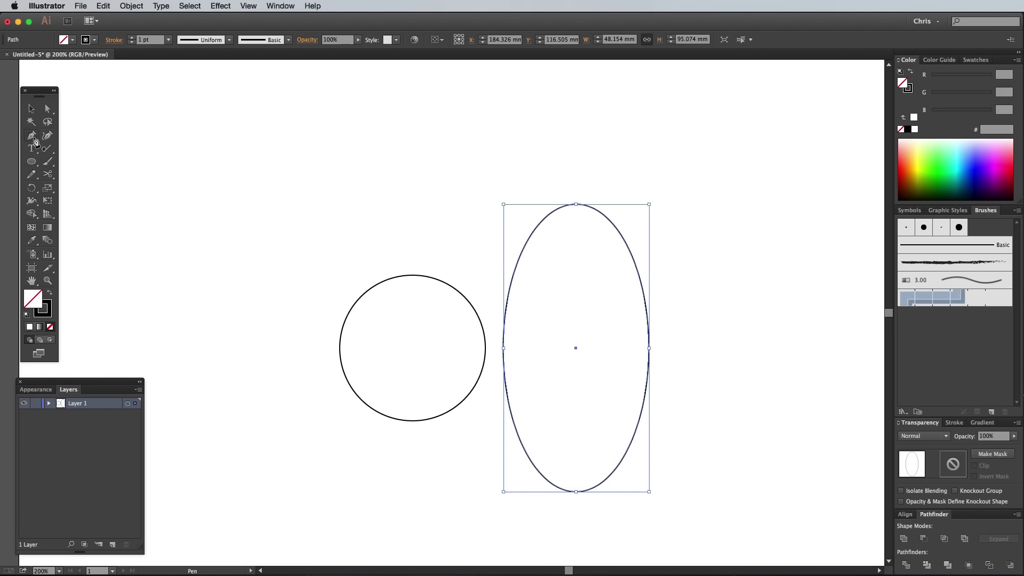
alt+click(576, 205)
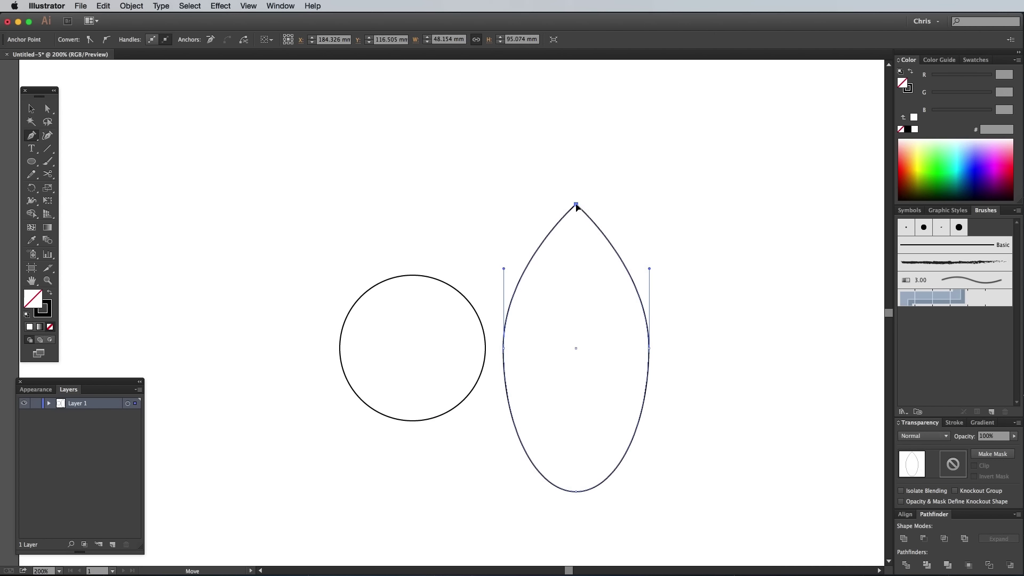
alt+click(576, 492)
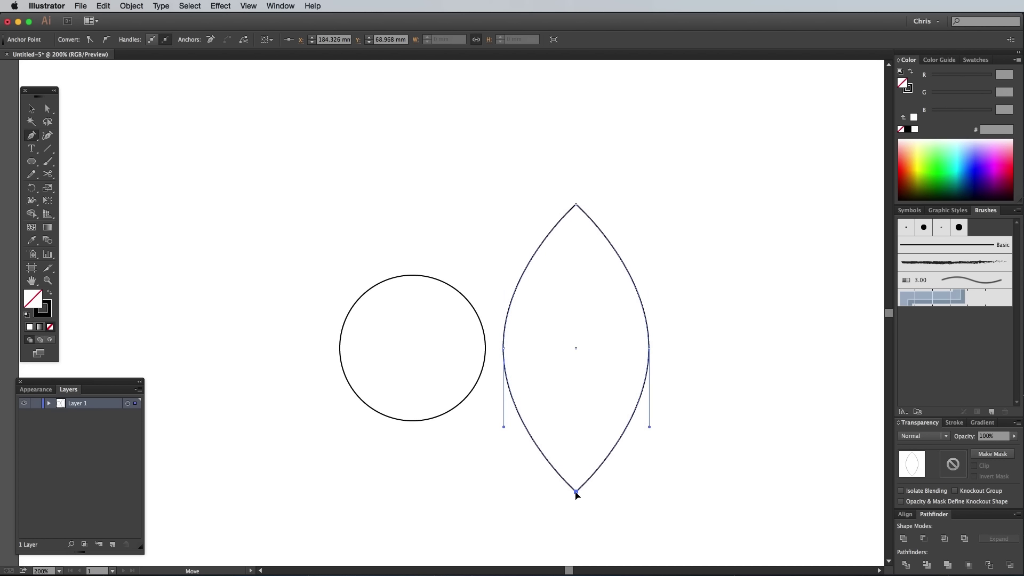
scroll(576, 496, down, 3)
scroll(576, 496, right, 1)
scroll(575, 494, right, 2)
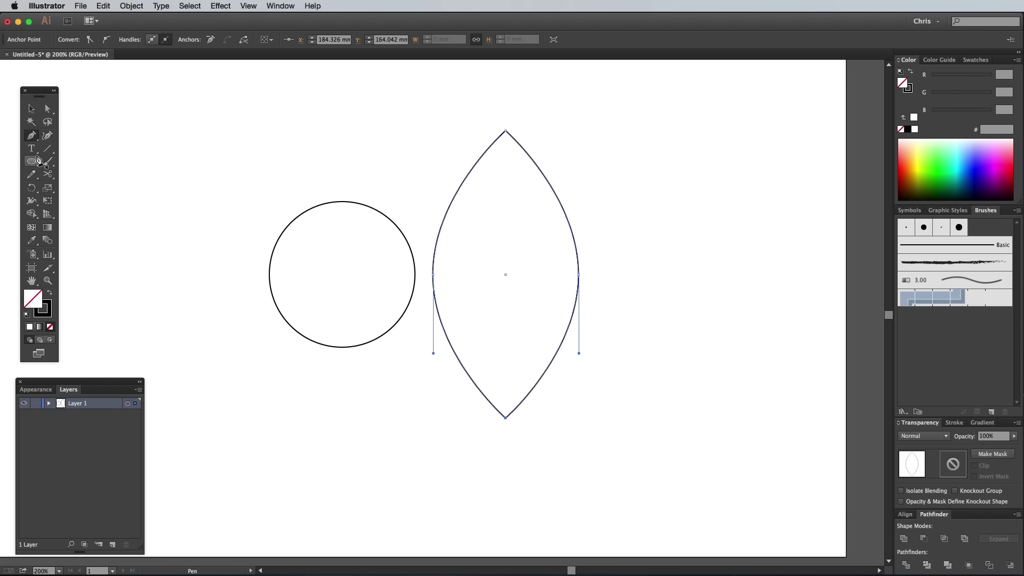
click(31, 109)
Move the circle below the lens and align its edge to the bottom tip in Outline view at 800%.
drag(245, 192, 452, 367)
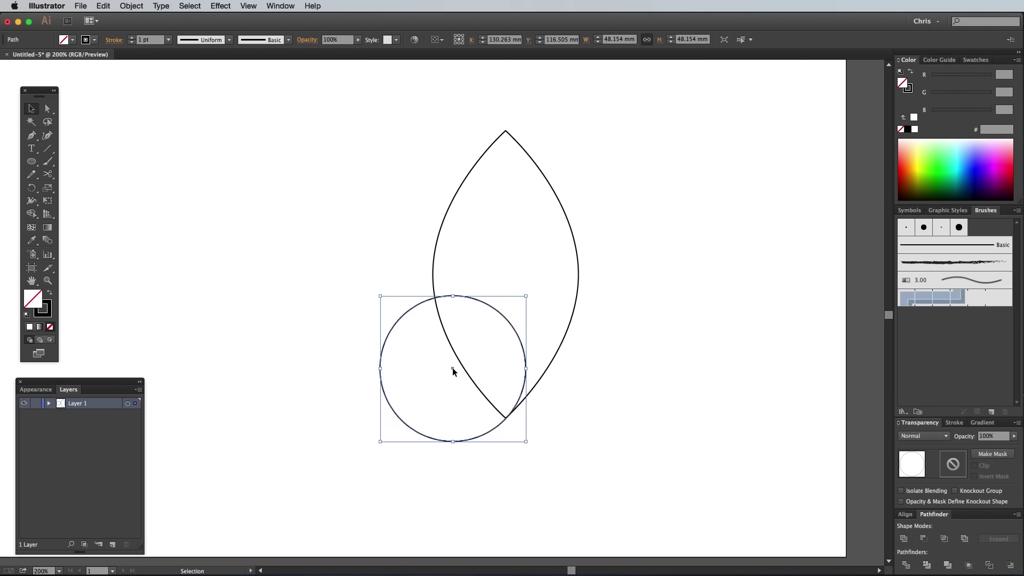
click(249, 6)
click(256, 18)
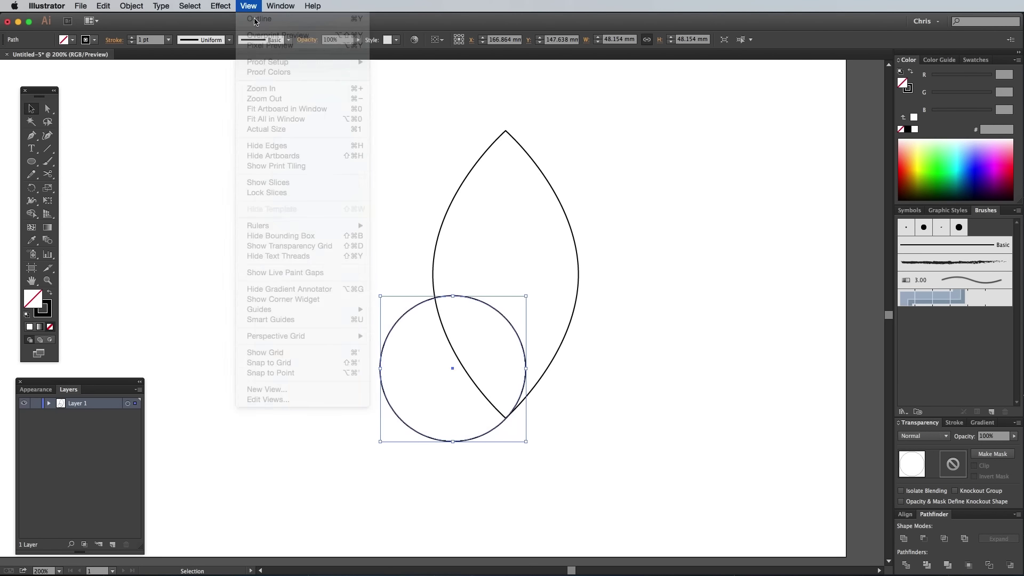
key(super+equal)
key(super+equal)
key(super+equal)
key(super+equal)
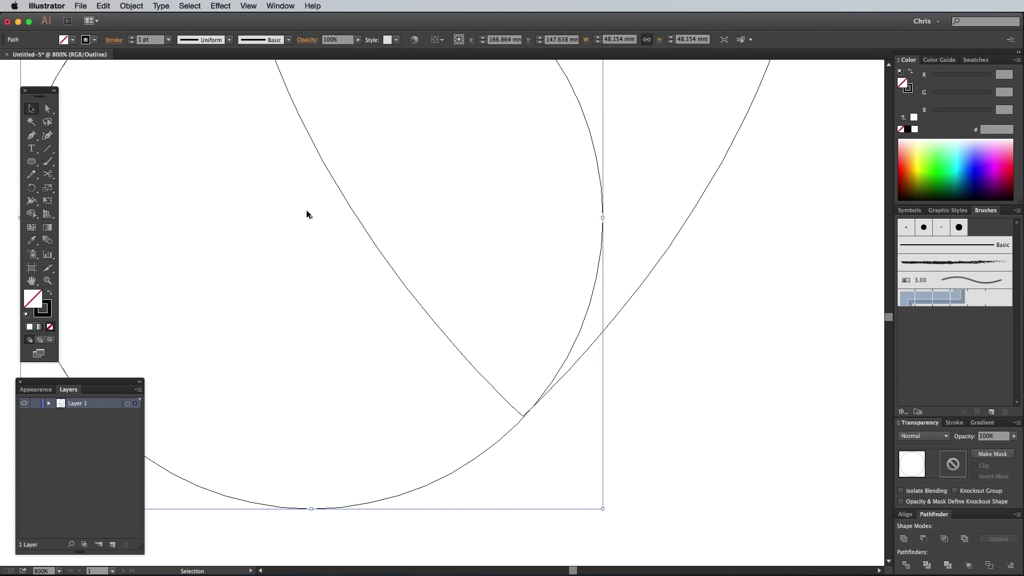
drag(311, 217, 308, 220)
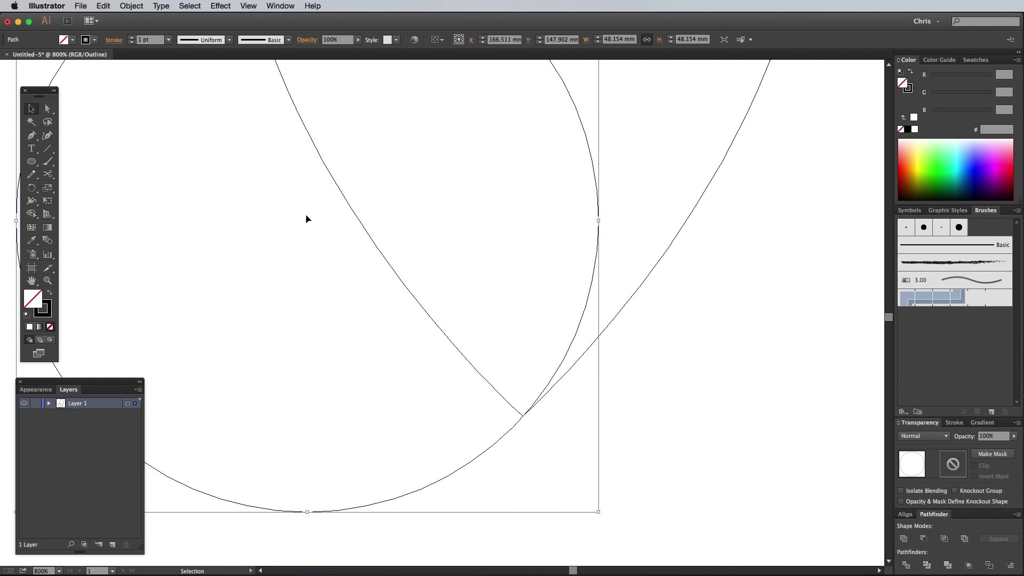
Return to Preview at 300% zoom, toggle Smart Guides, and select the lens.
click(249, 5)
click(252, 19)
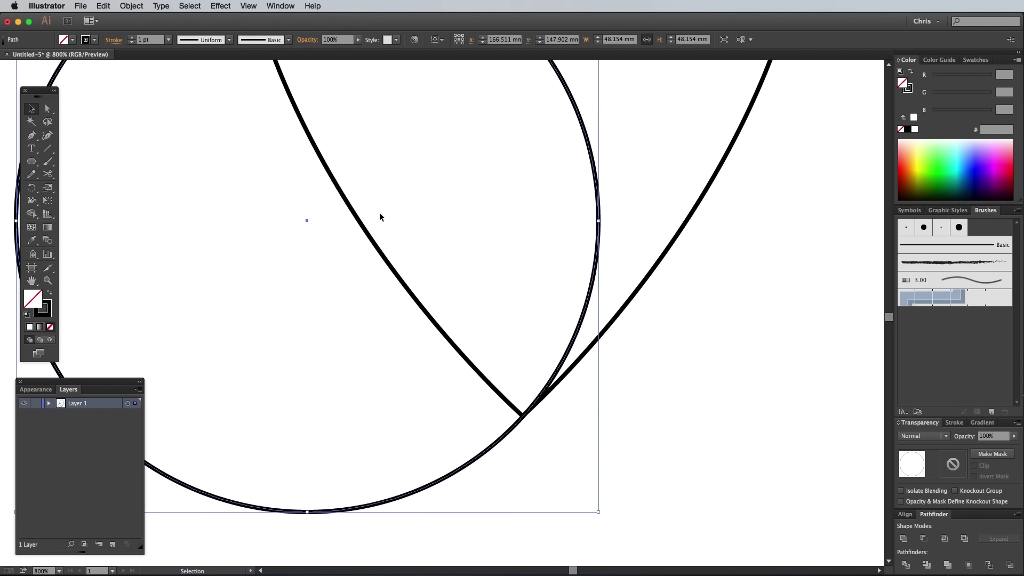
key(super+minus)
key(super+minus)
key(super+minus)
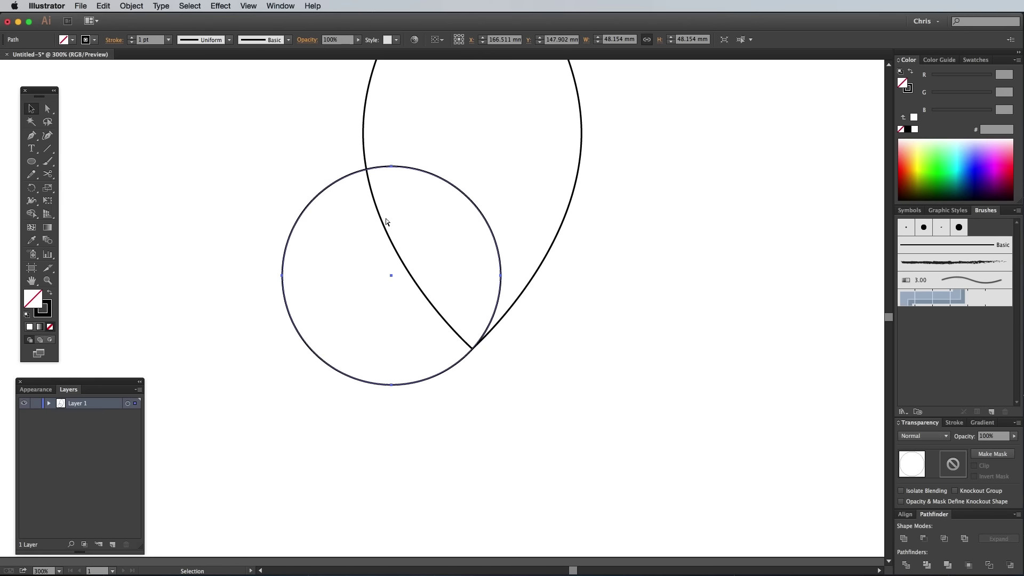
scroll(430, 301, up, 5)
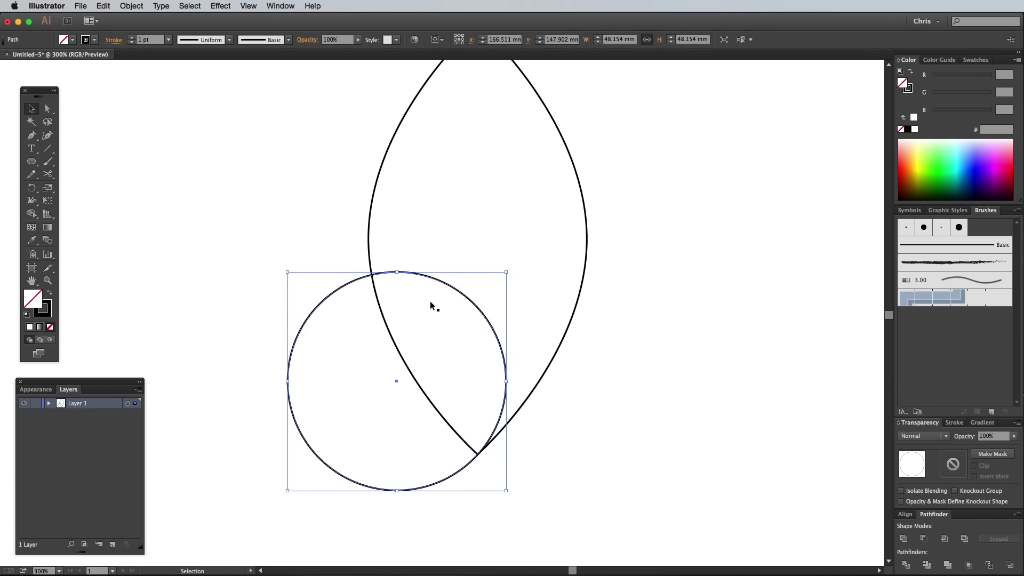
click(248, 5)
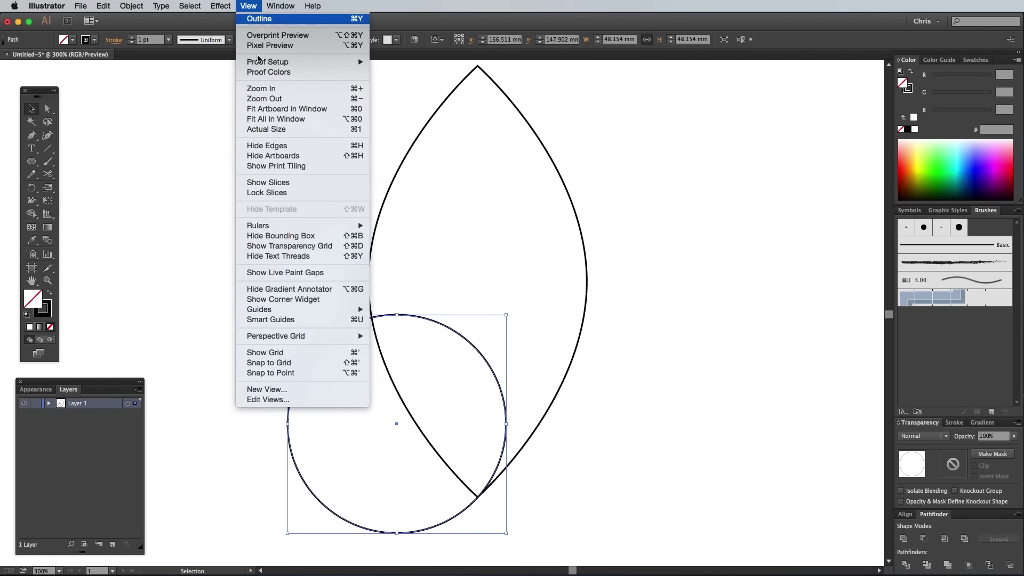
click(317, 320)
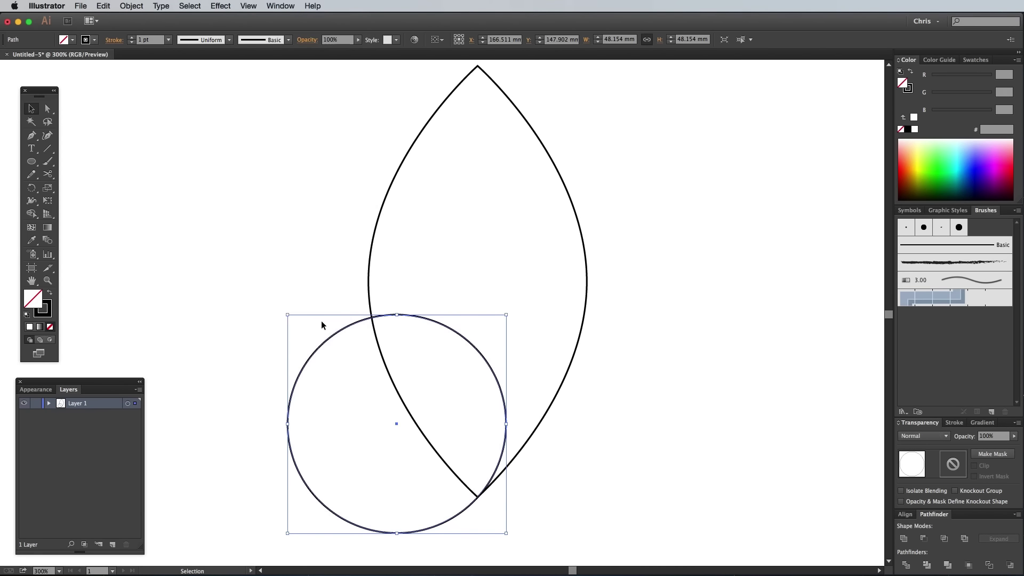
drag(313, 238, 402, 250)
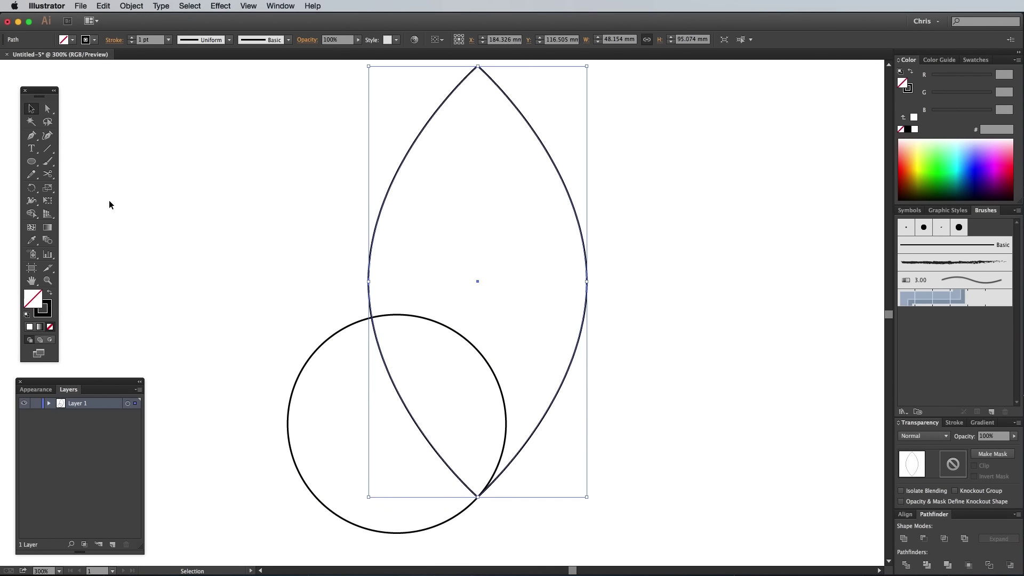
Cut the lens at its bottom point and the circle junction, deleting its segment inside the circle.
key(c)
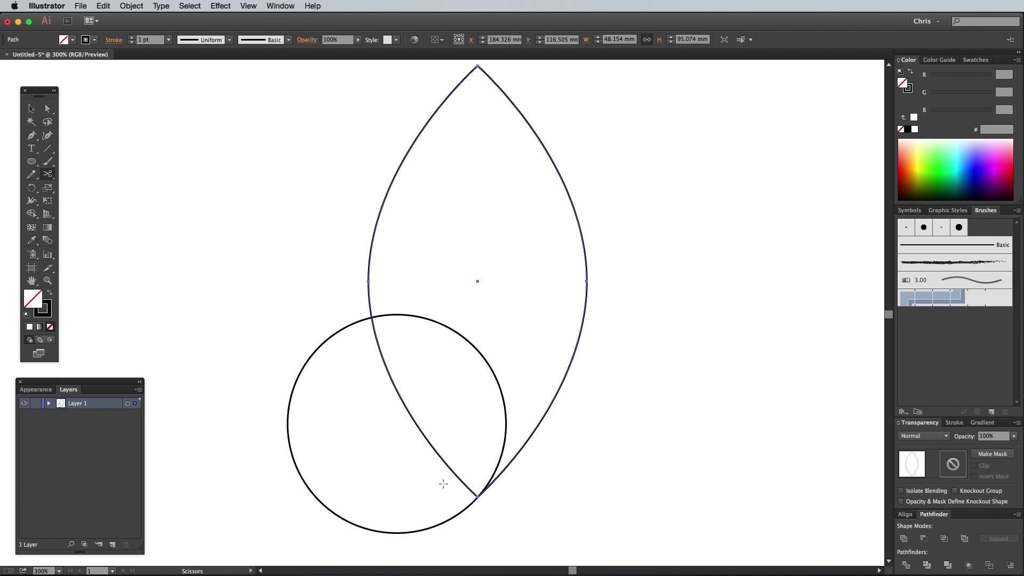
click(478, 496)
click(372, 316)
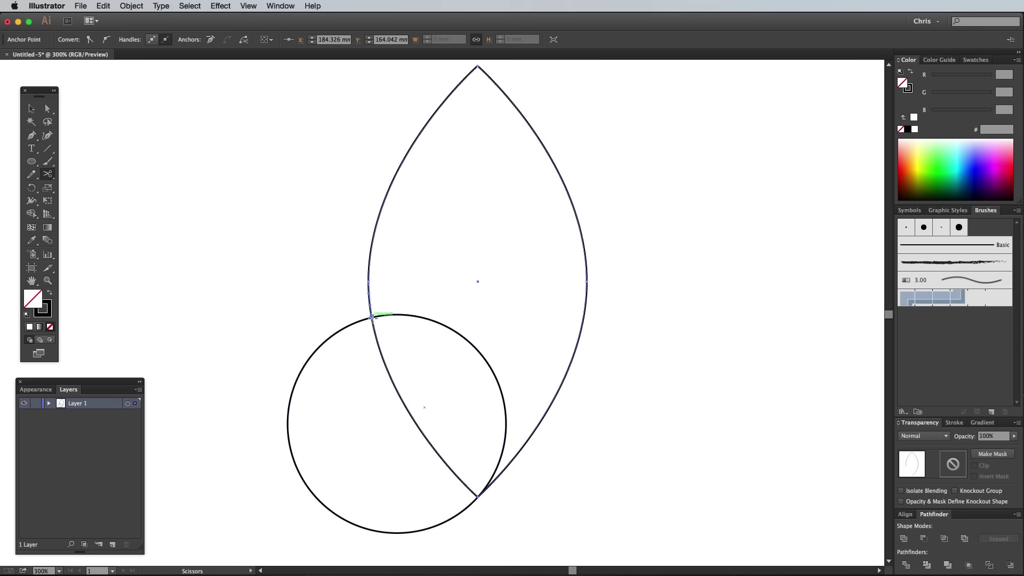
super+click(375, 339)
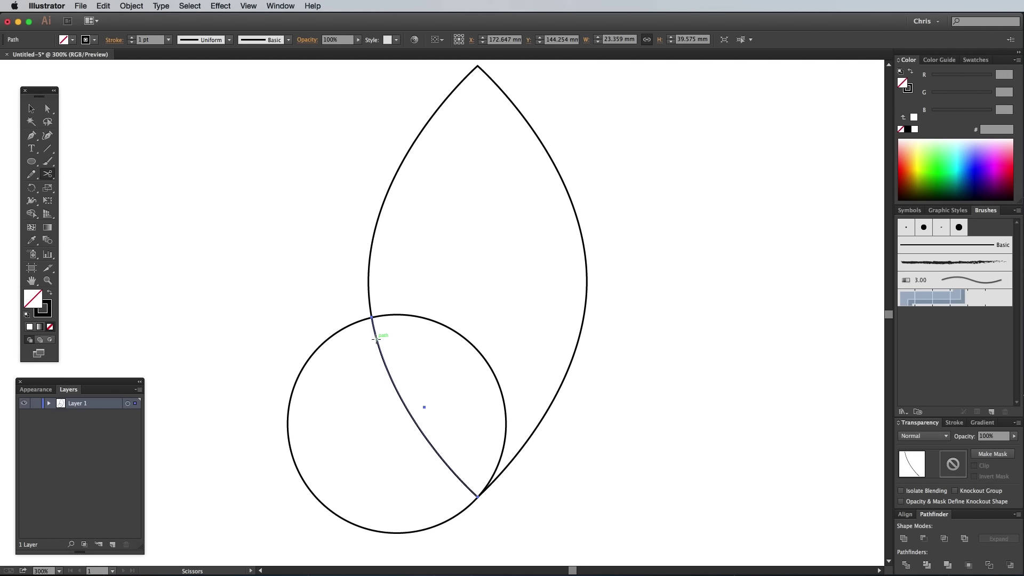
key(Delete)
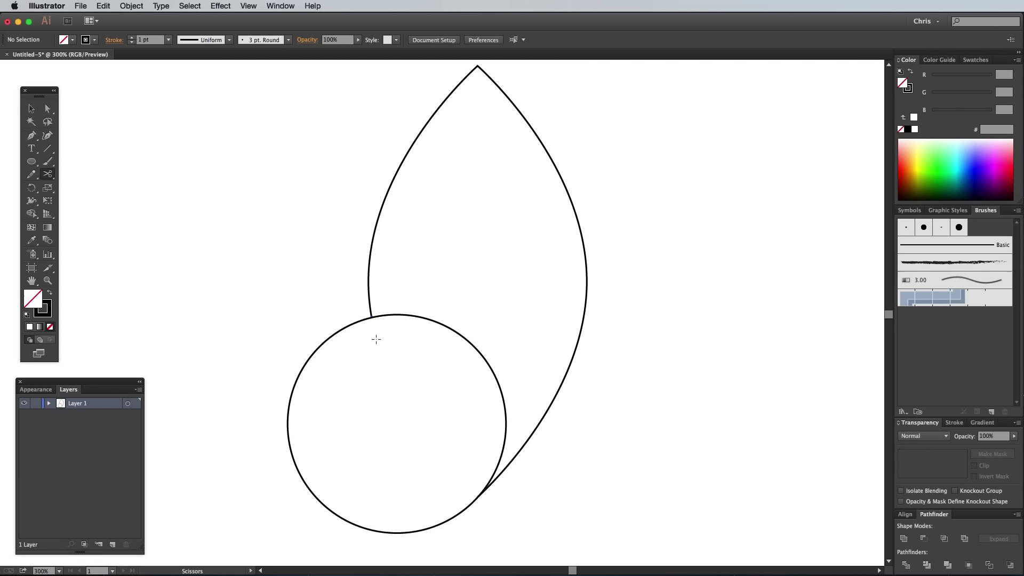
Cut the circle where the wing crosses it and delete its overlapping right arc.
super+click(362, 320)
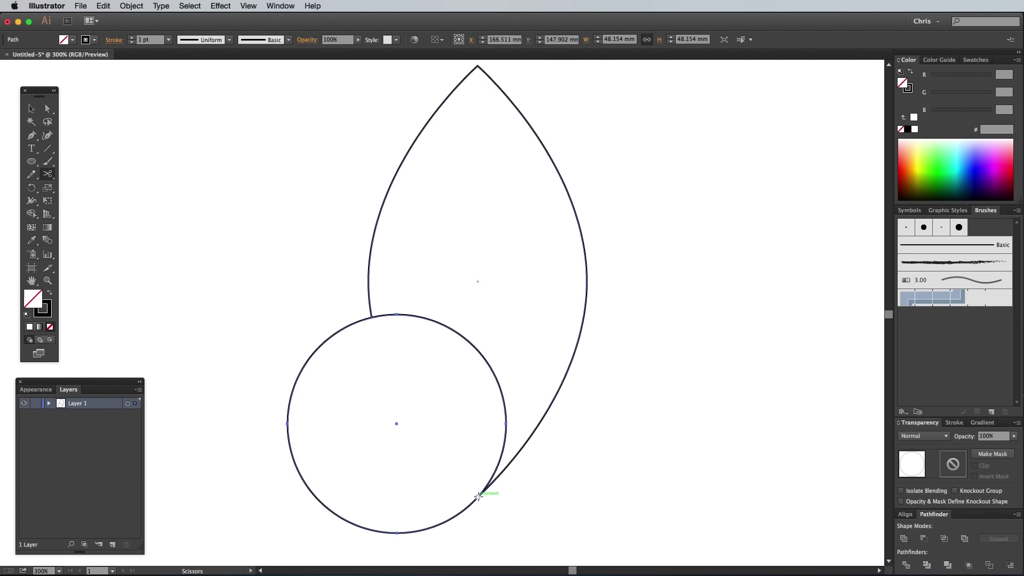
click(479, 496)
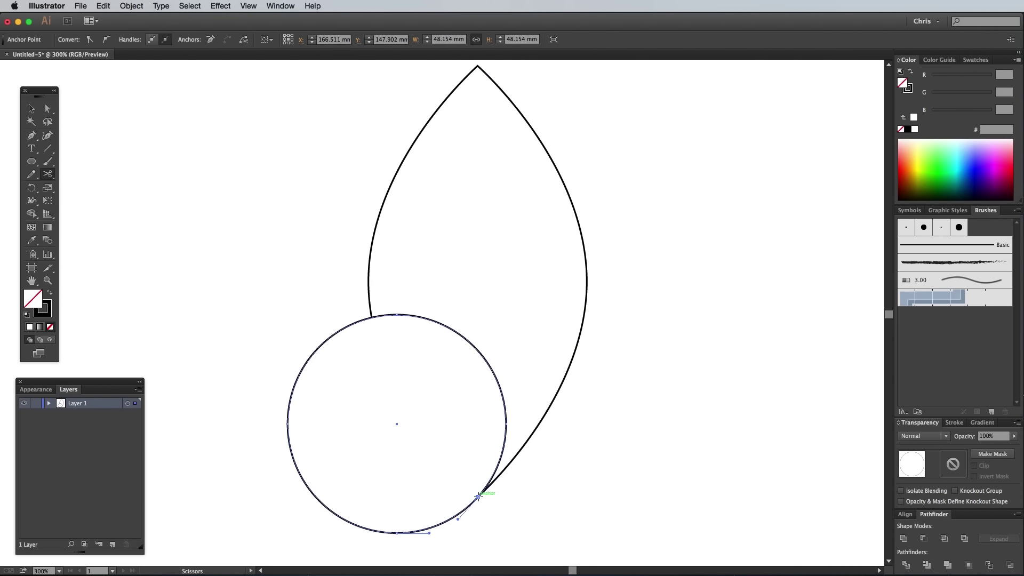
click(476, 350)
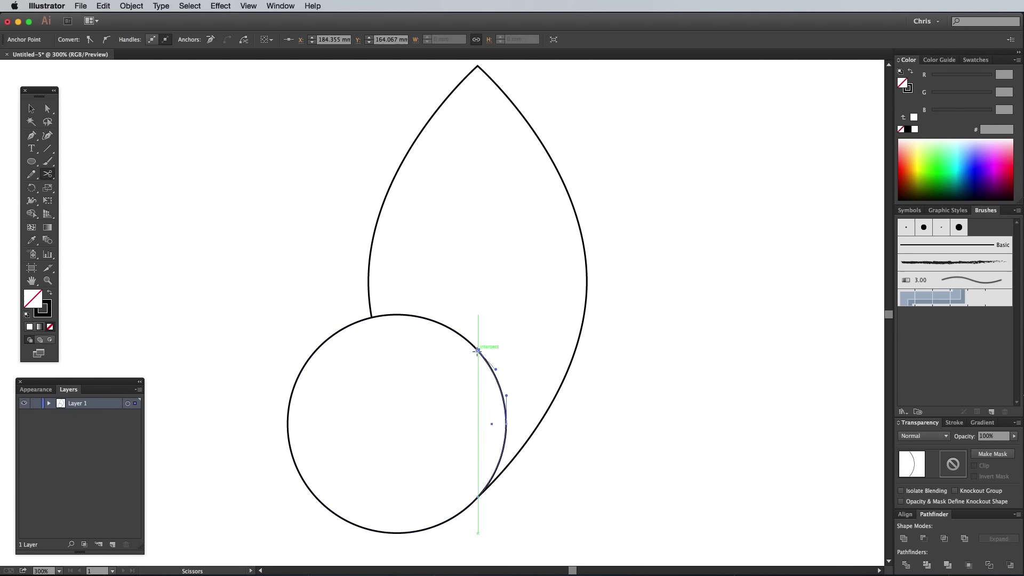
key(Delete)
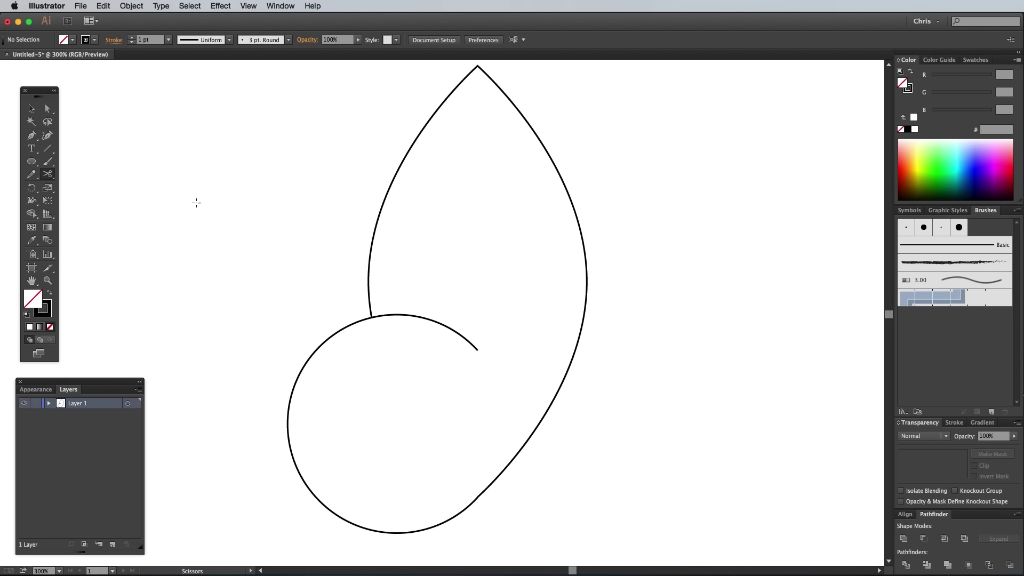
Draw a small eye circle and a triangle stretched and rotated to point down-left as a beak.
key(l)
drag(339, 456, 381, 484)
drag(31, 161, 75, 199)
drag(215, 233, 254, 255)
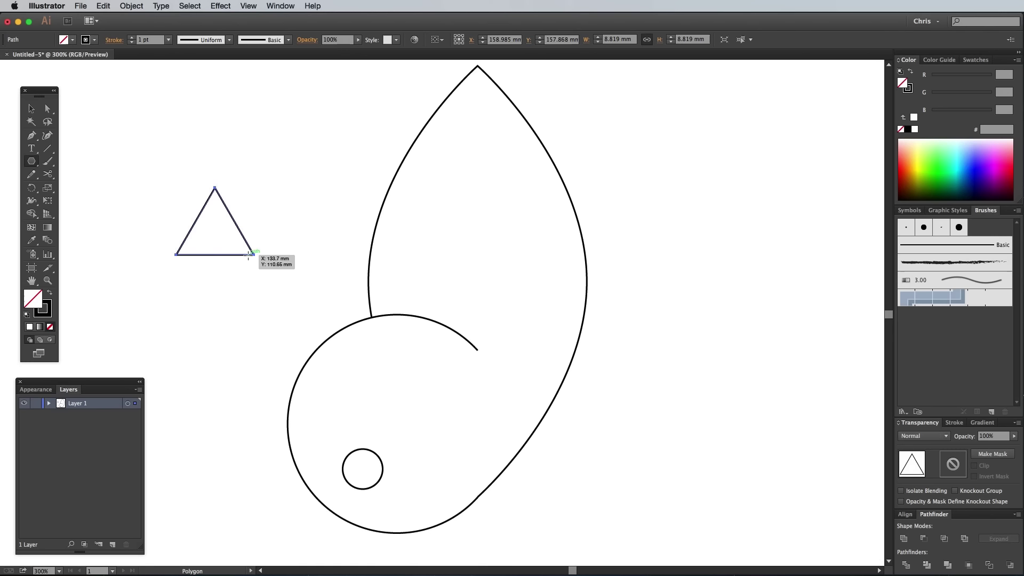
key(v)
drag(216, 184, 216, 147)
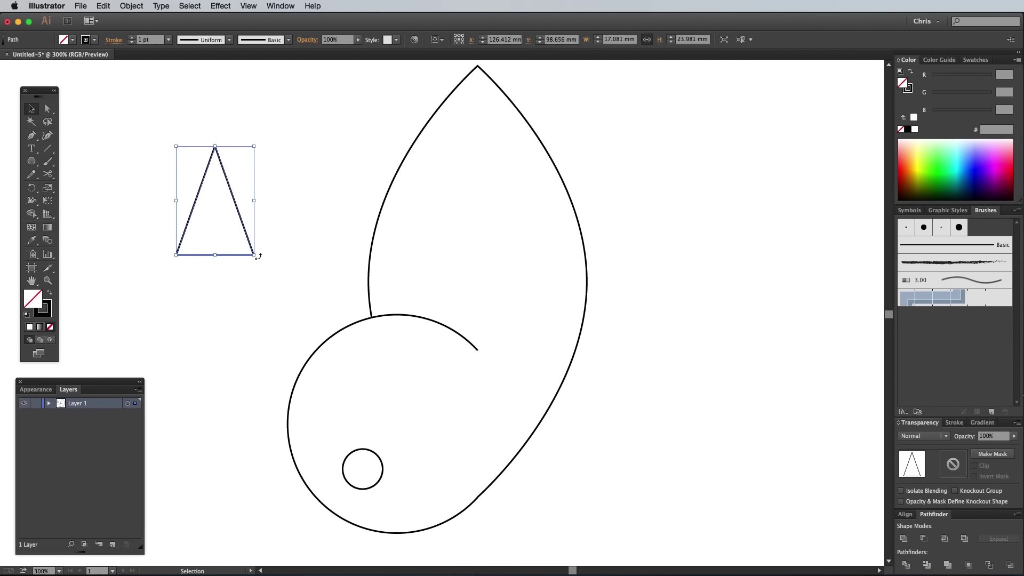
drag(258, 256, 276, 528)
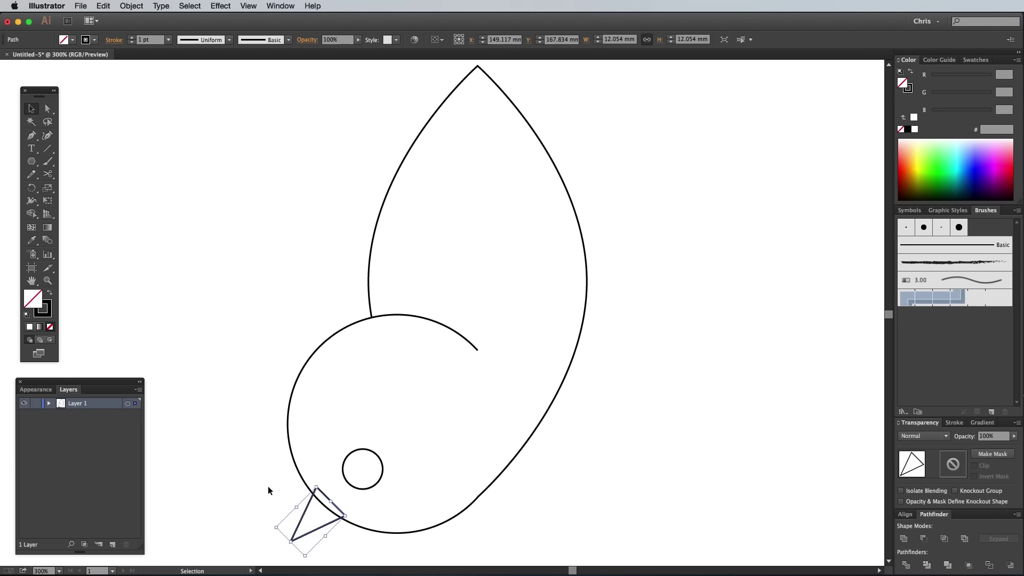
Cut the outlines at the beak's junctions with the head and delete the beak edge inside the head.
click(47, 174)
click(313, 492)
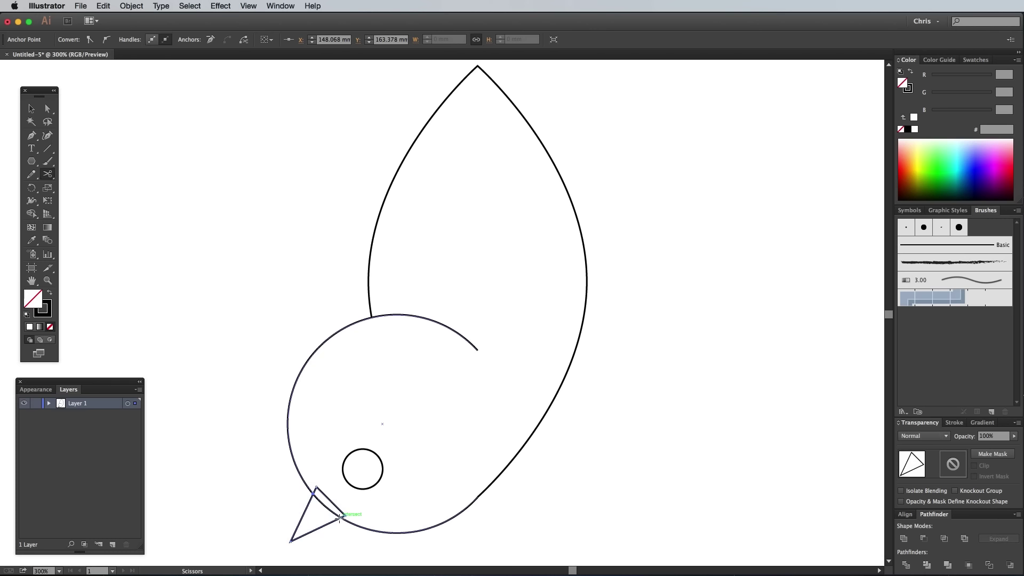
click(340, 516)
super+click(331, 500)
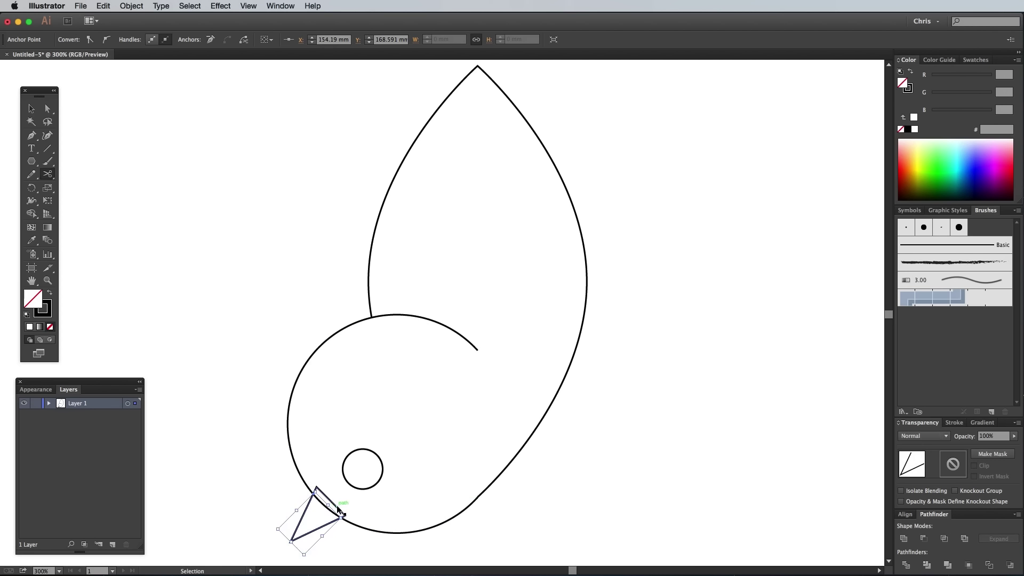
super+click(337, 504)
key(Delete)
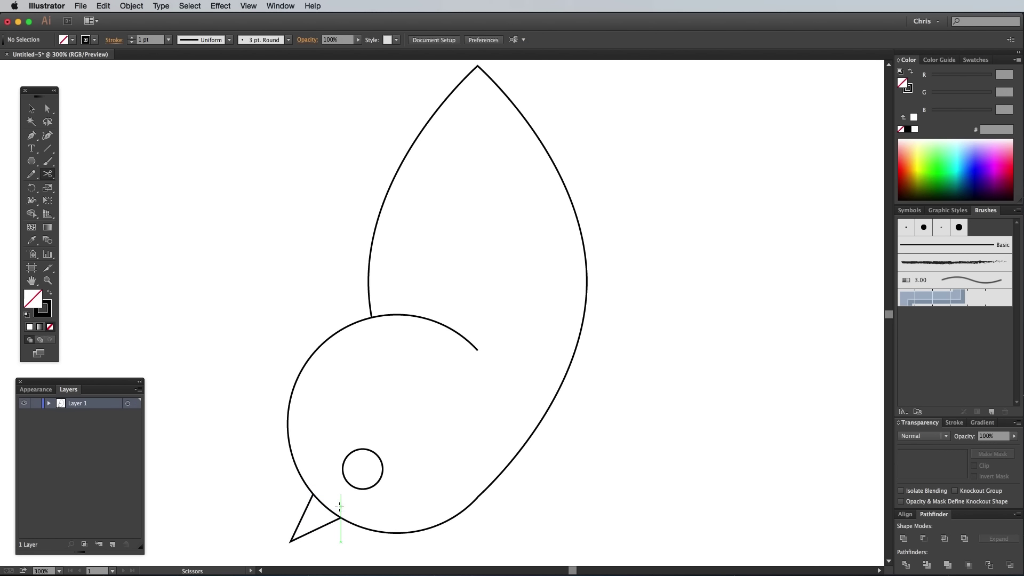
Draw a short arc with default Arc settings where the back wing meets the body.
click(47, 149)
click(84, 161)
double_click(47, 149)
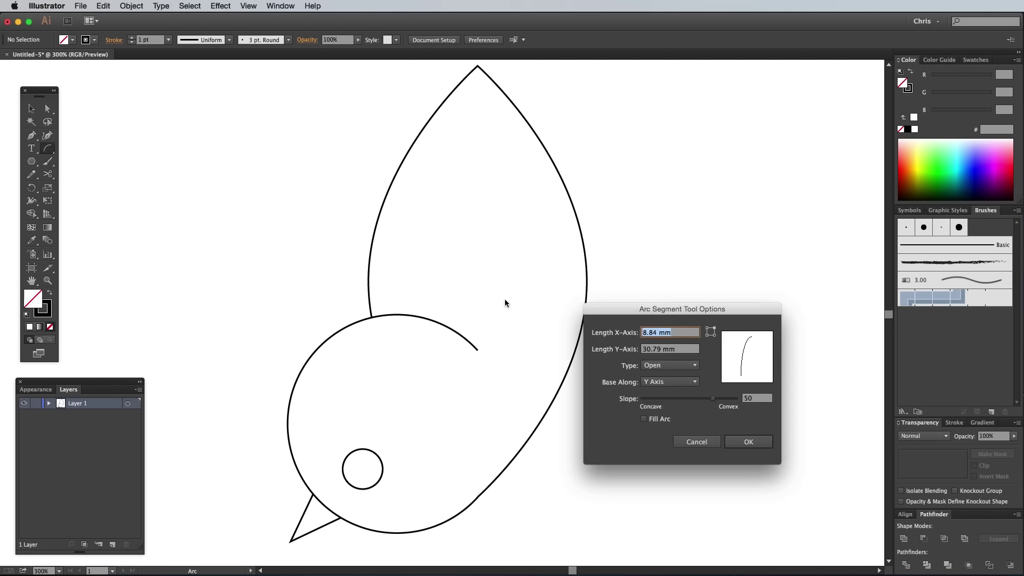
click(748, 442)
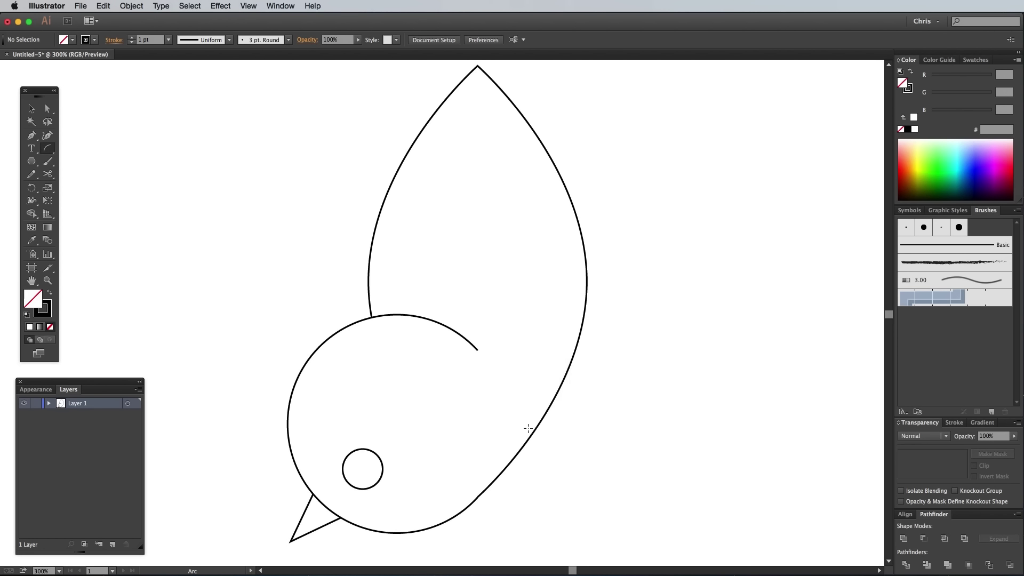
scroll(469, 358, down, 2)
scroll(469, 359, right, 1)
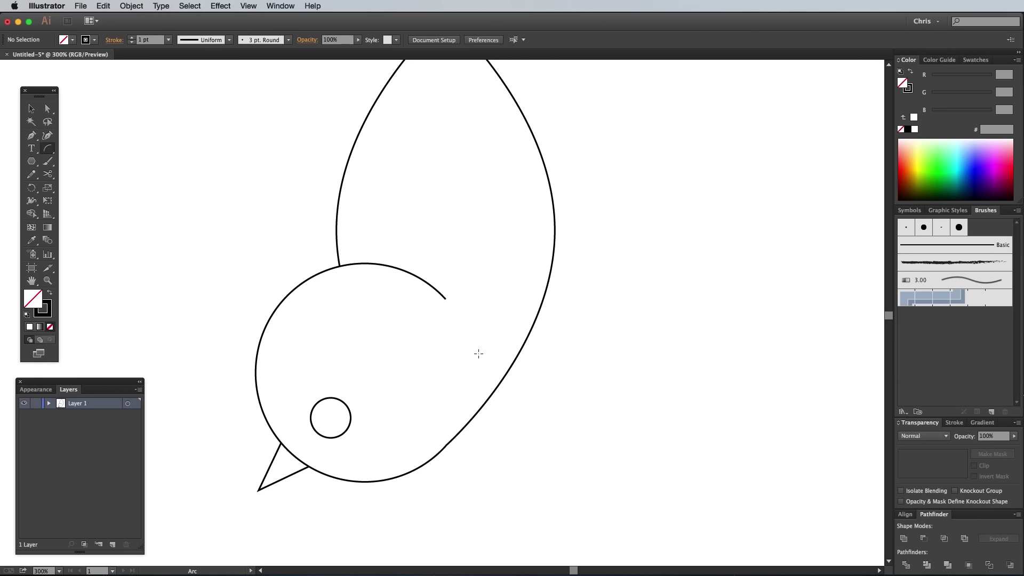
drag(478, 354, 559, 279)
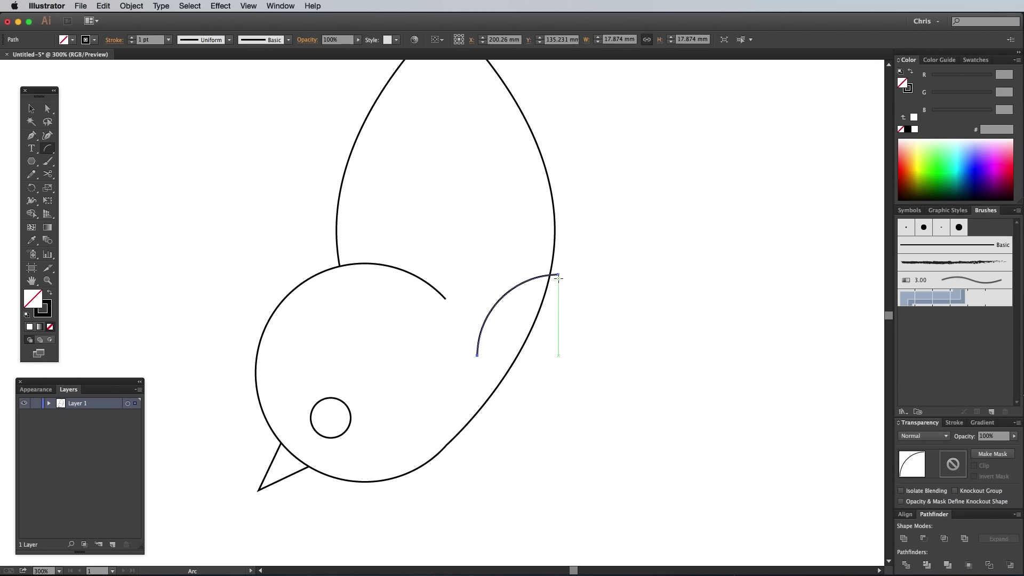
key(super+minus)
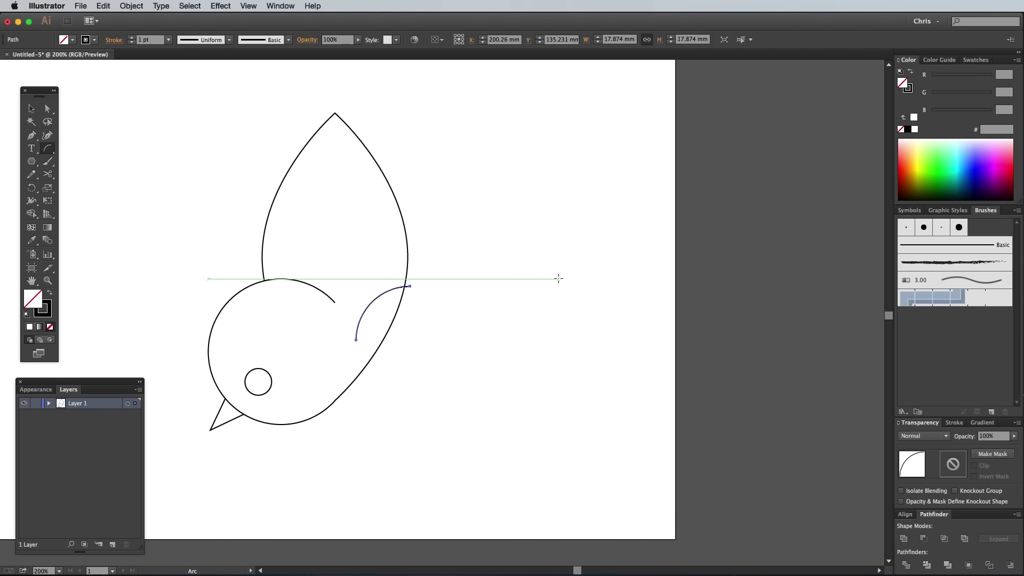
Draw the wing's lower and upper edges as arcs sweeping up to a pointed tip.
drag(415, 349, 583, 202)
key(f)
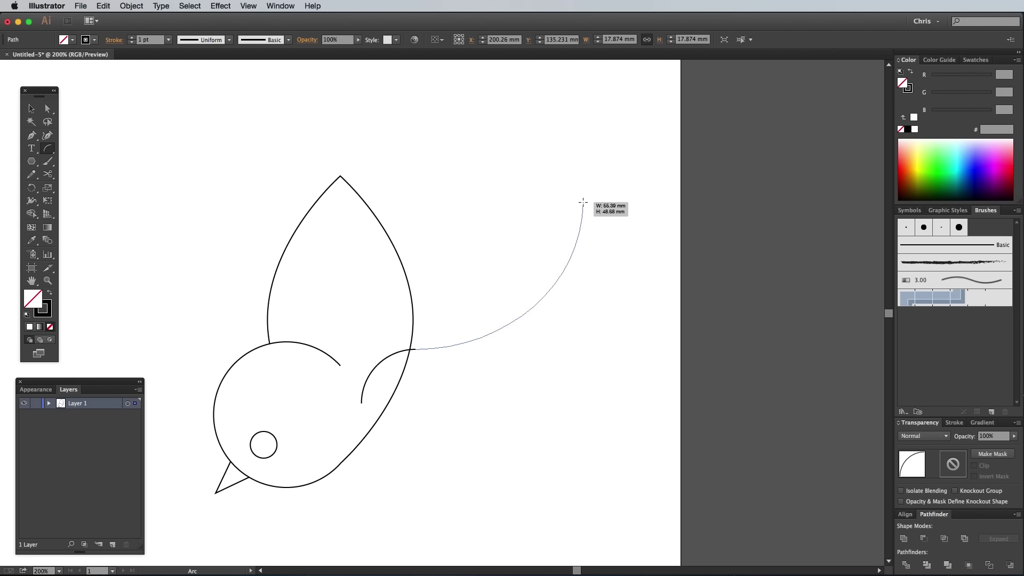
drag(583, 202, 579, 214)
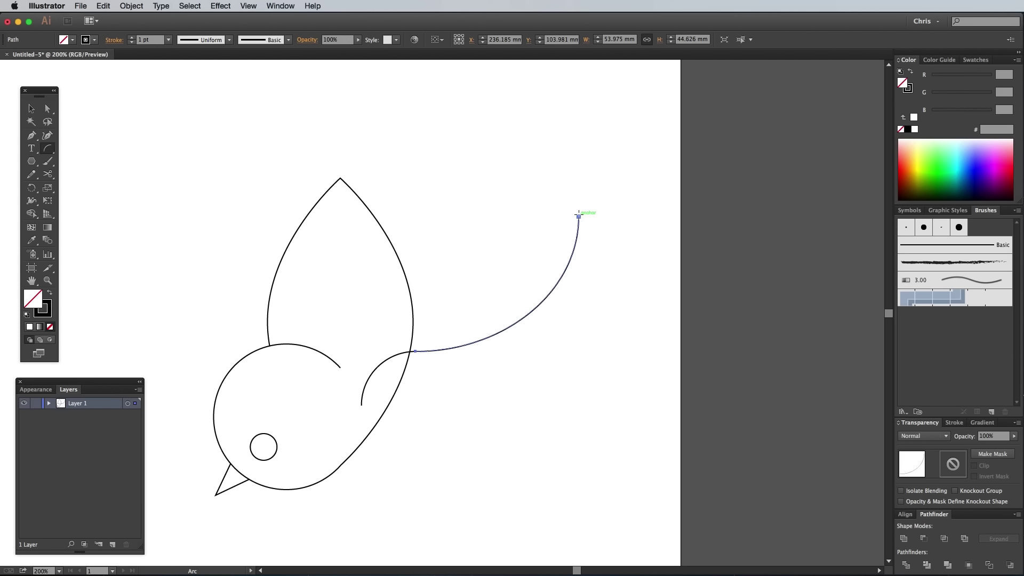
scroll(578, 214, up, 2)
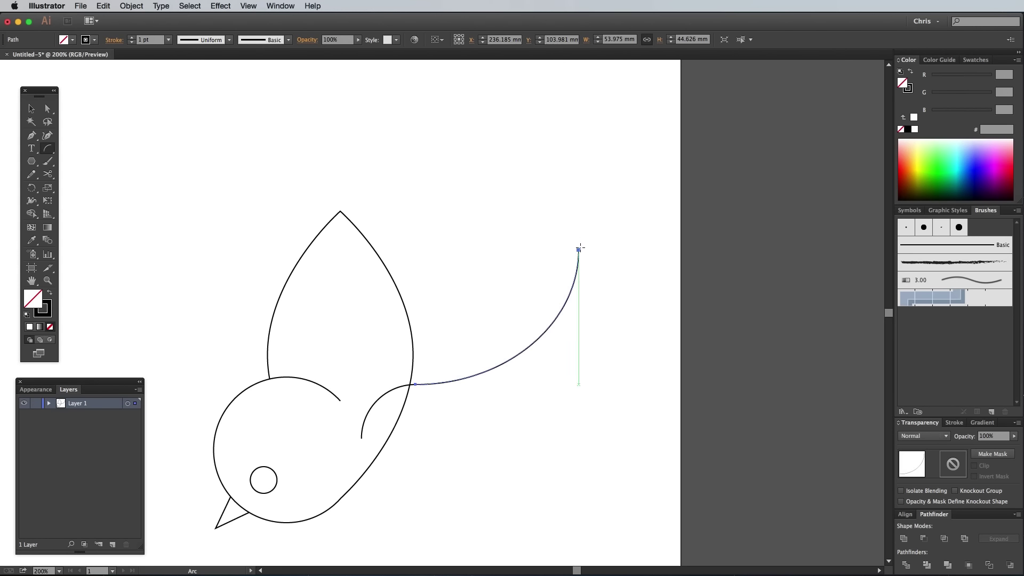
drag(580, 246, 616, 109)
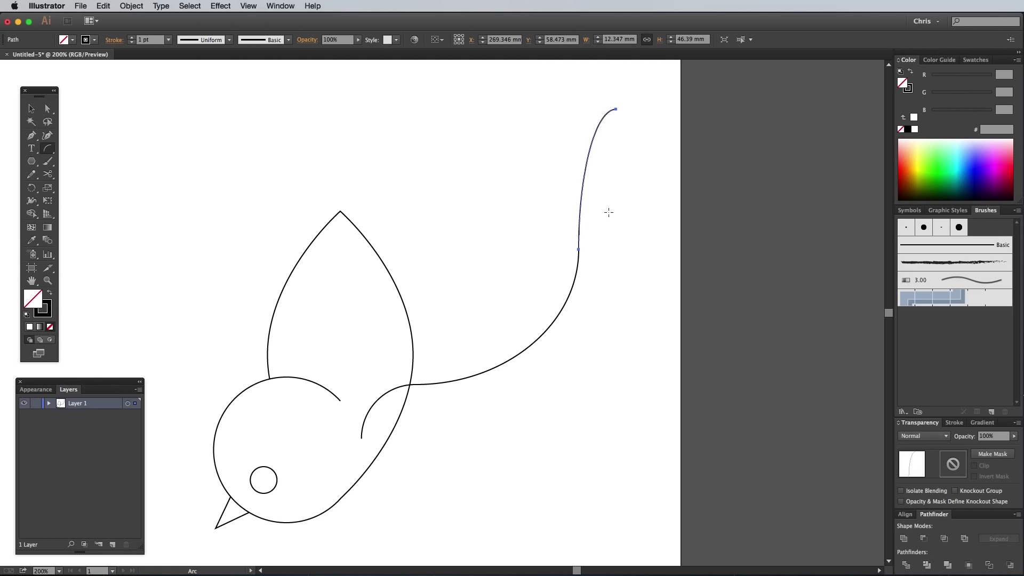
drag(579, 249, 360, 438)
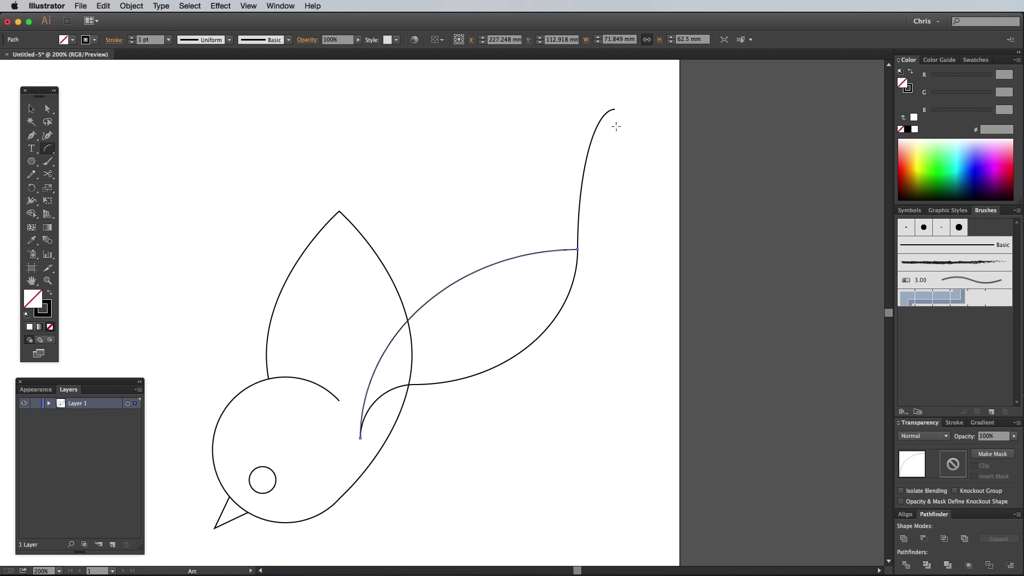
Add five curved feather lines from the wing tip toward the head and delete the long diagonal curve.
drag(614, 109, 542, 254)
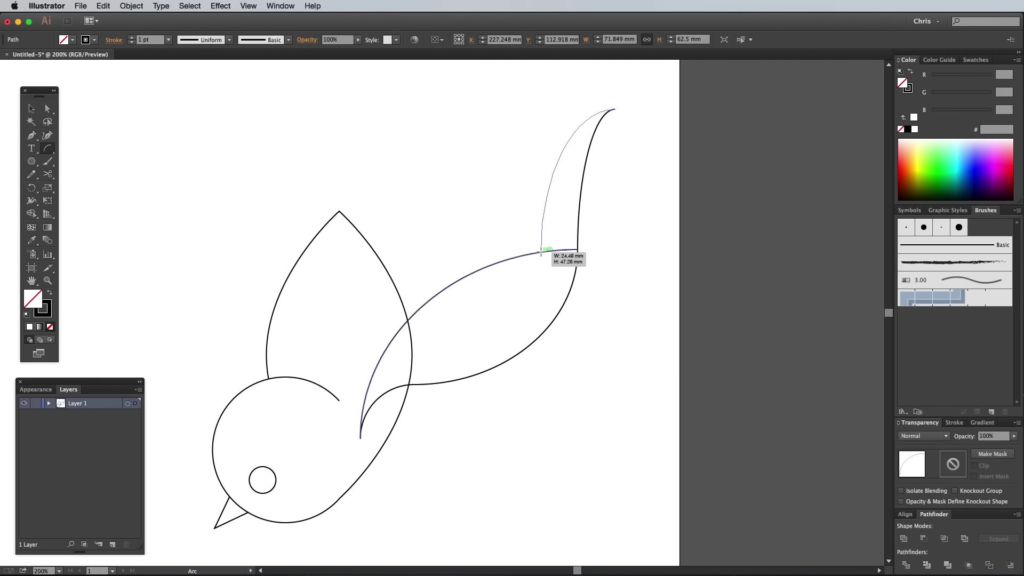
drag(541, 253, 541, 252)
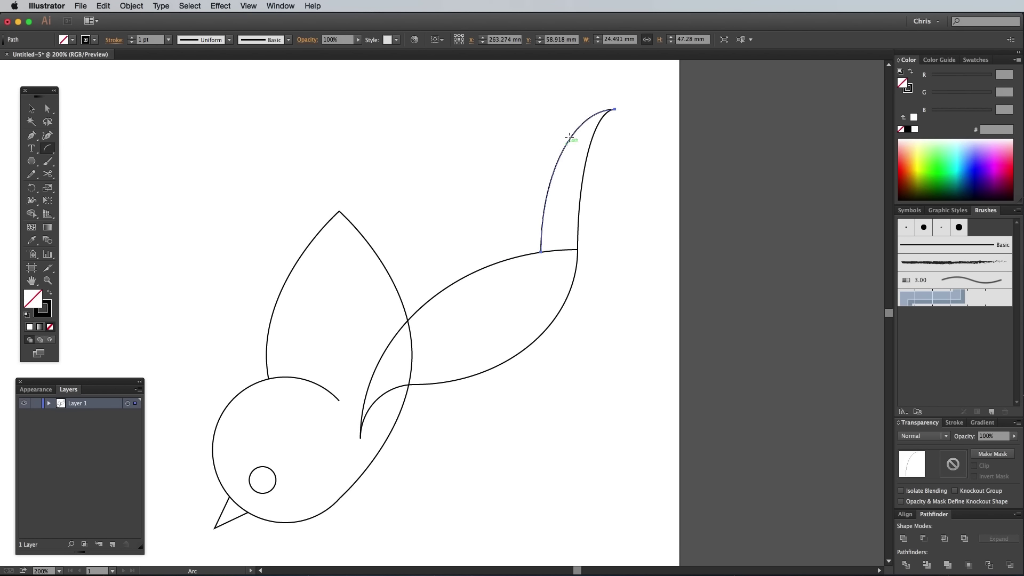
drag(570, 136, 504, 261)
drag(529, 163, 468, 275)
mouse_move(452, 221)
mouse_down()
mouse_move(425, 425)
mouse_move(411, 318)
mouse_up()
mouse_move(421, 252)
mouse_down()
mouse_move(407, 354)
mouse_move(385, 350)
mouse_up()
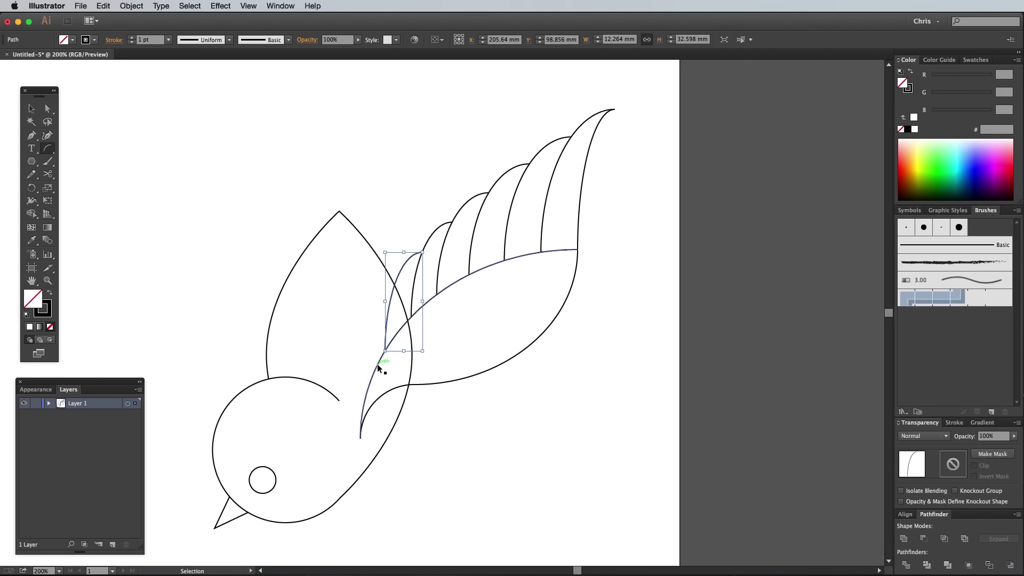
ctrl+click(377, 367)
key(Delete)
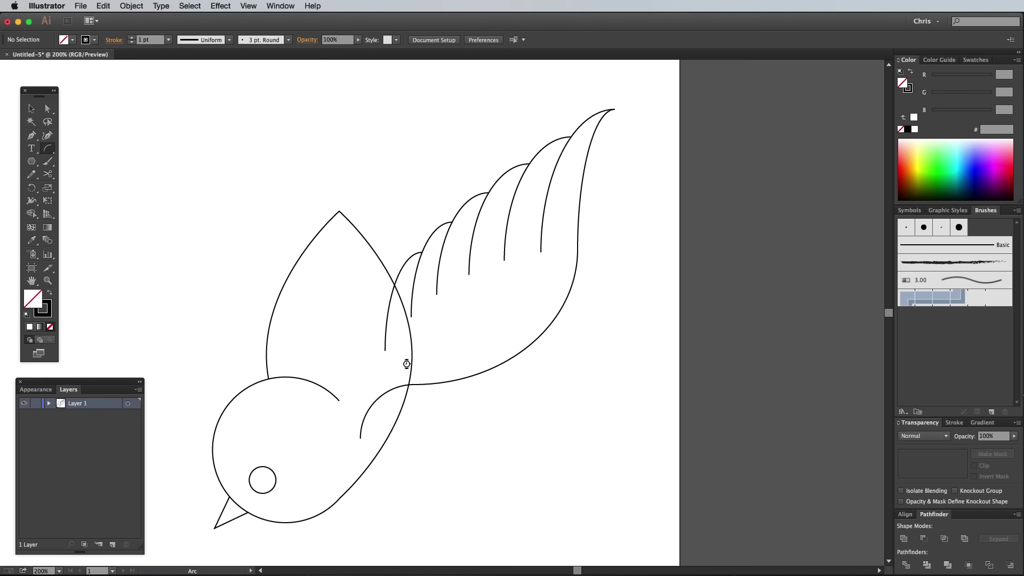
Cut the front leaf-shaped wing where the back wing crosses and delete the overlapping edge.
ctrl+click(371, 246)
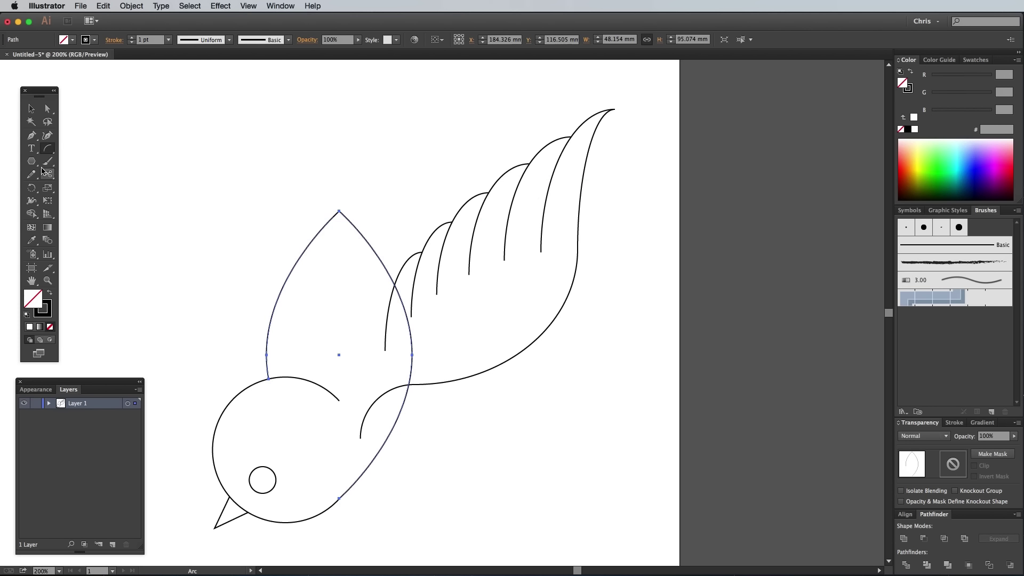
click(46, 173)
click(395, 287)
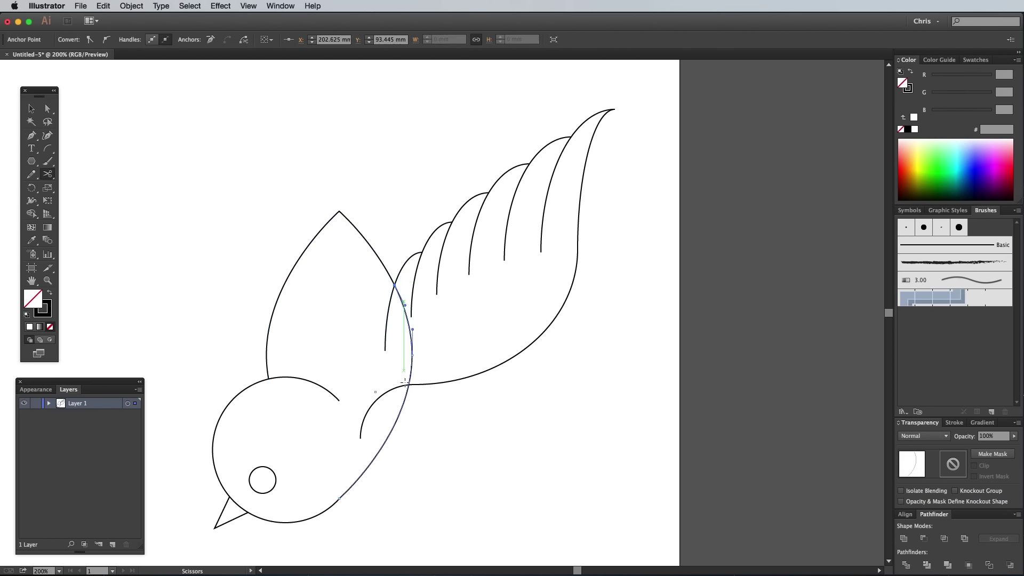
click(409, 384)
ctrl+click(415, 367)
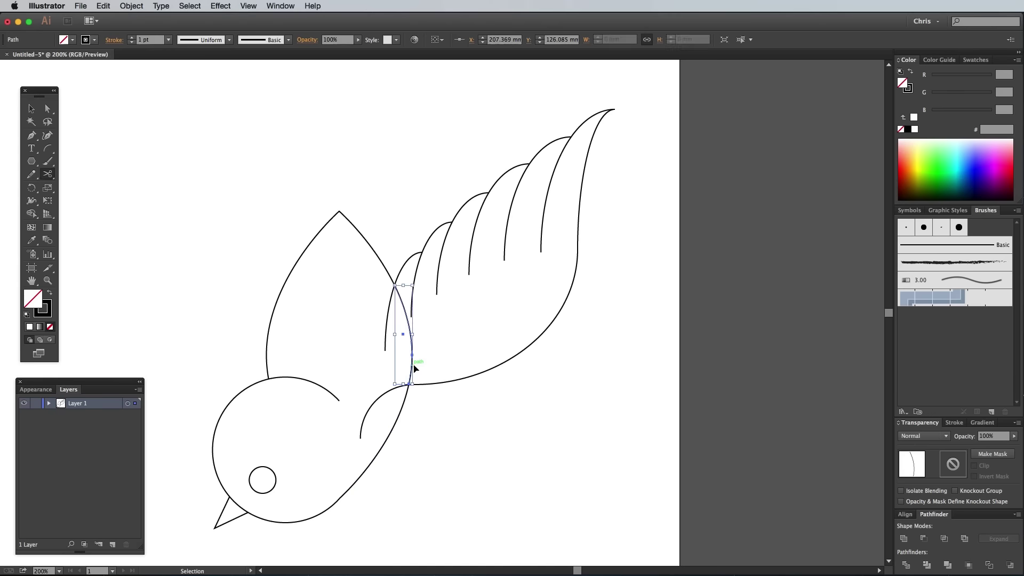
key(Delete)
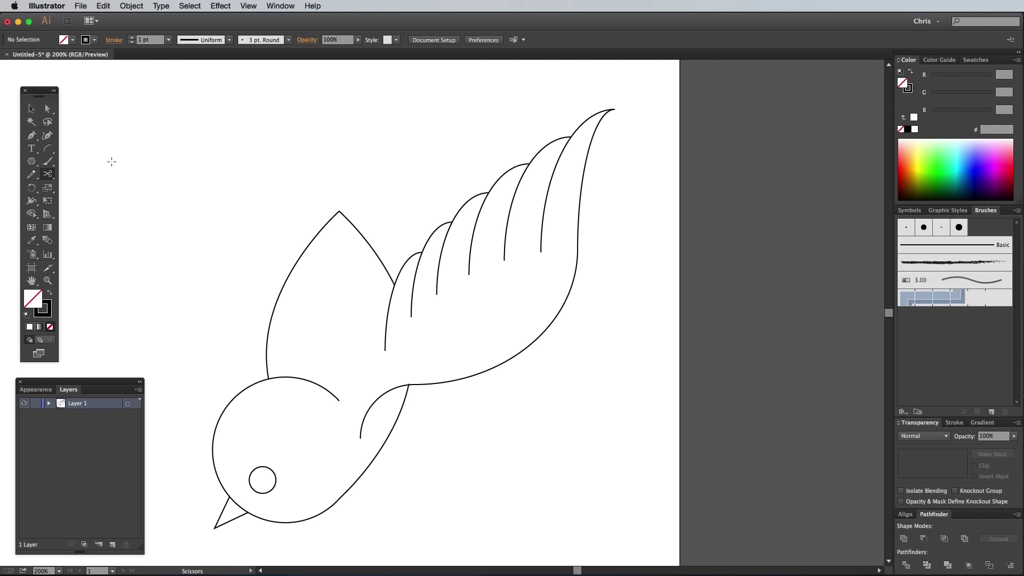
Select the back wing outline and its feathers and group them.
click(31, 108)
drag(586, 355, 411, 187)
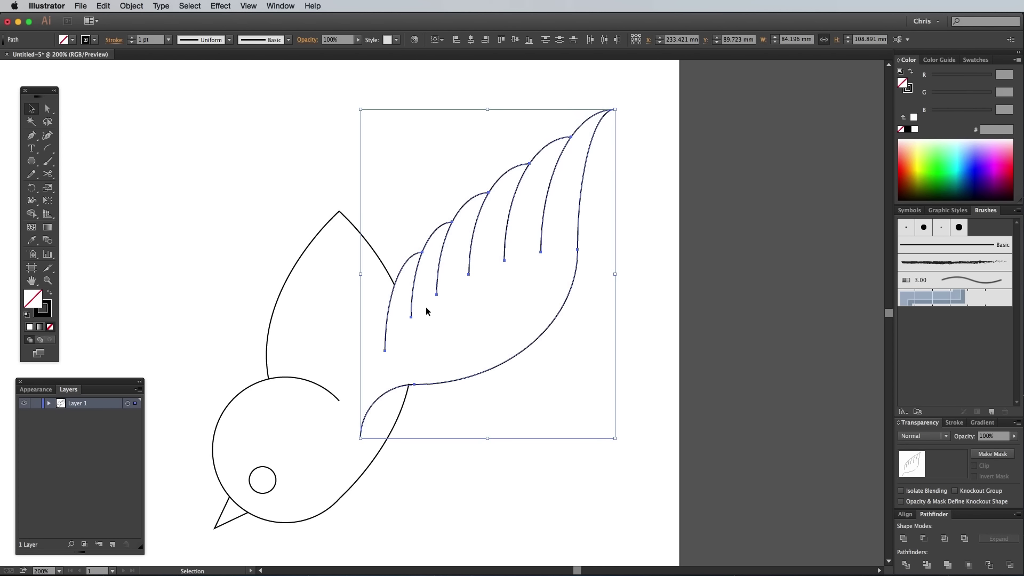
scroll(426, 309, left, 3)
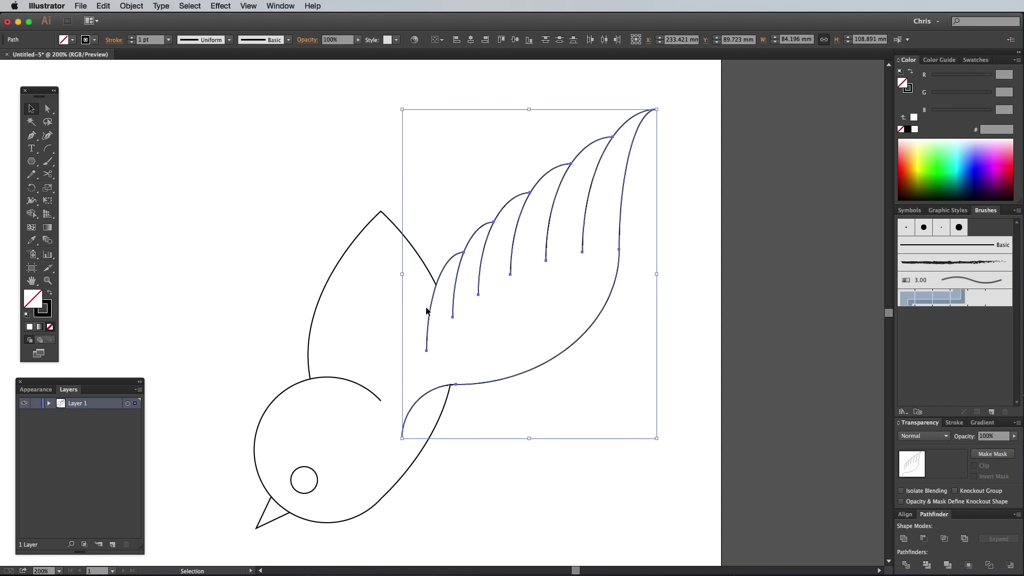
right_click(472, 272)
click(494, 320)
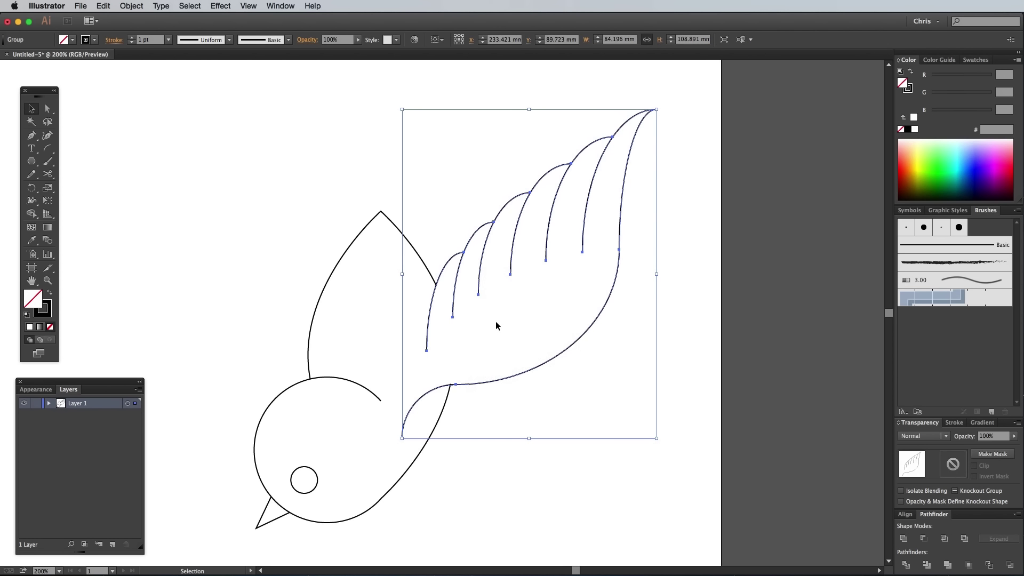
Paste a copy of the grouped wing in place, reflect it across the vertical axis, and move it left.
click(103, 5)
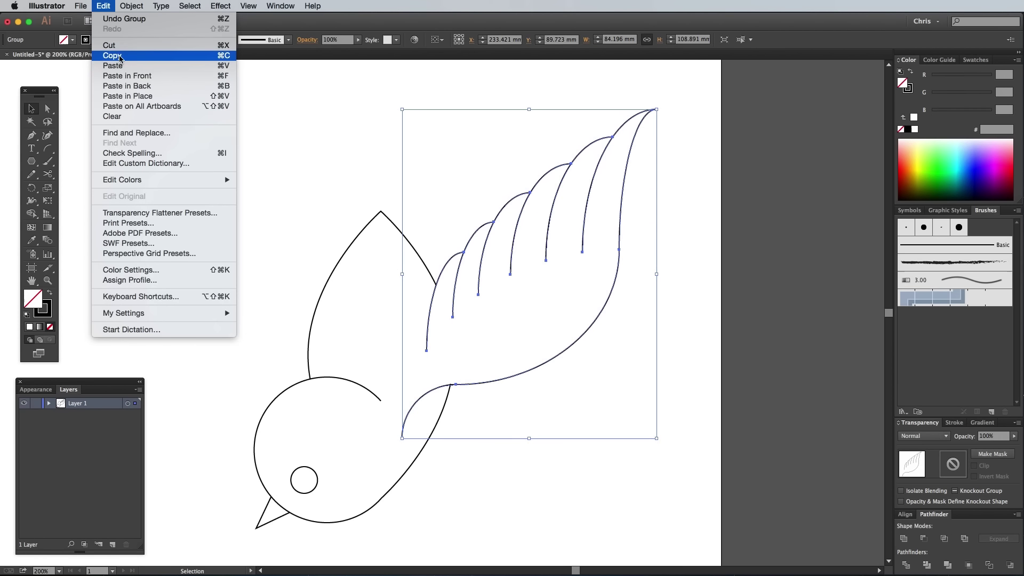
click(109, 56)
click(104, 6)
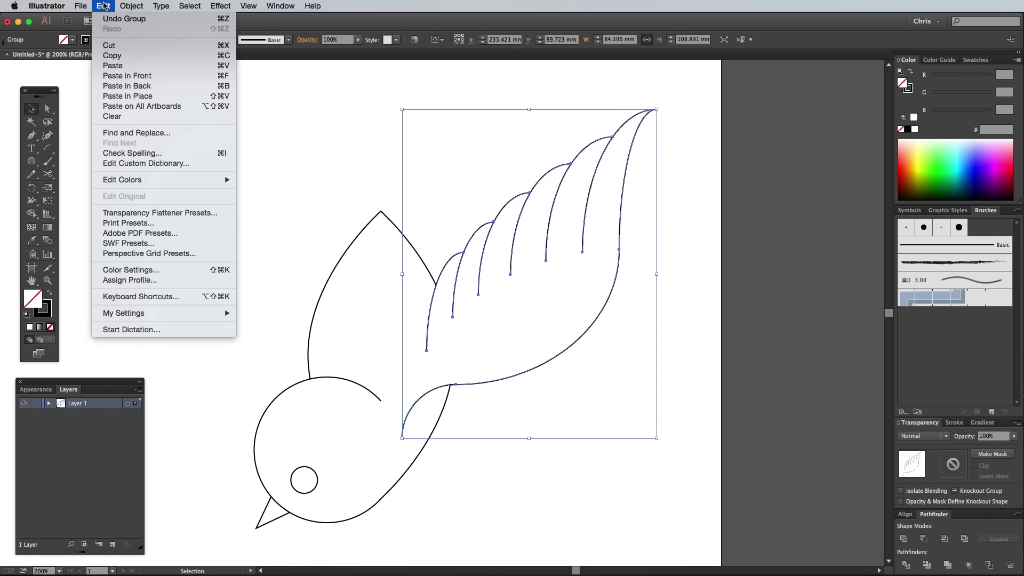
click(133, 96)
click(131, 6)
mouse_move(141, 21)
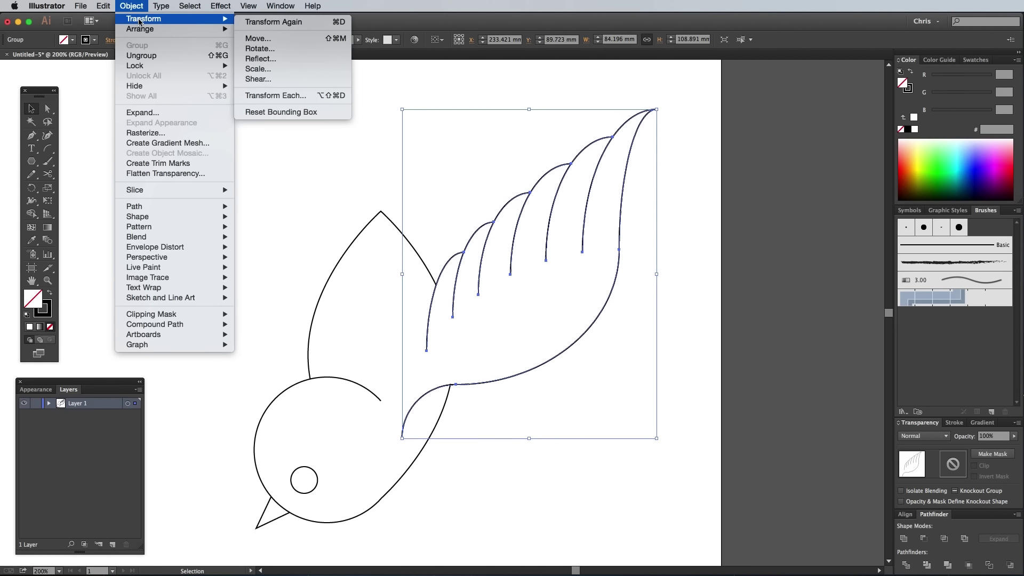
click(258, 59)
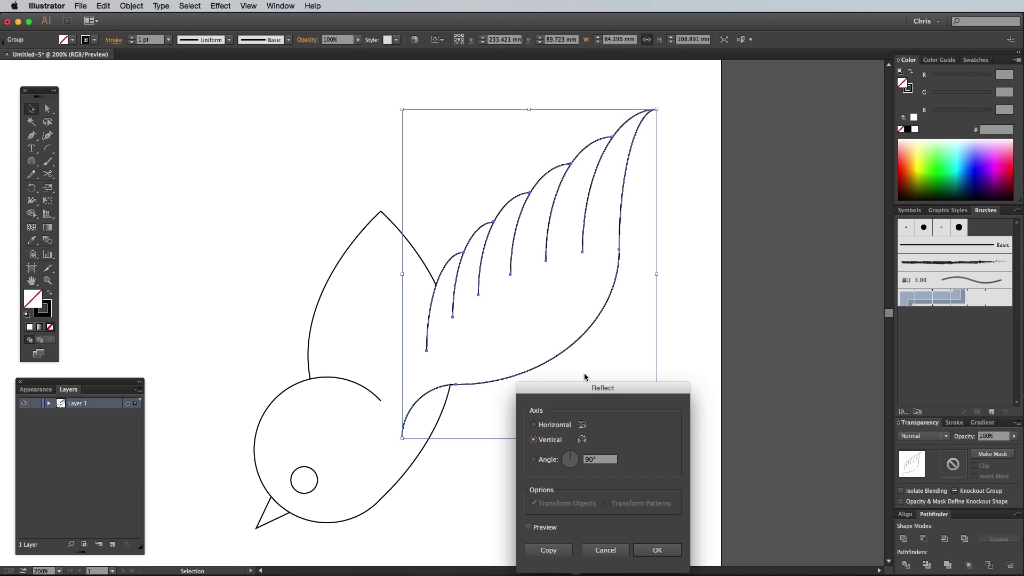
drag(584, 386, 463, 244)
click(524, 411)
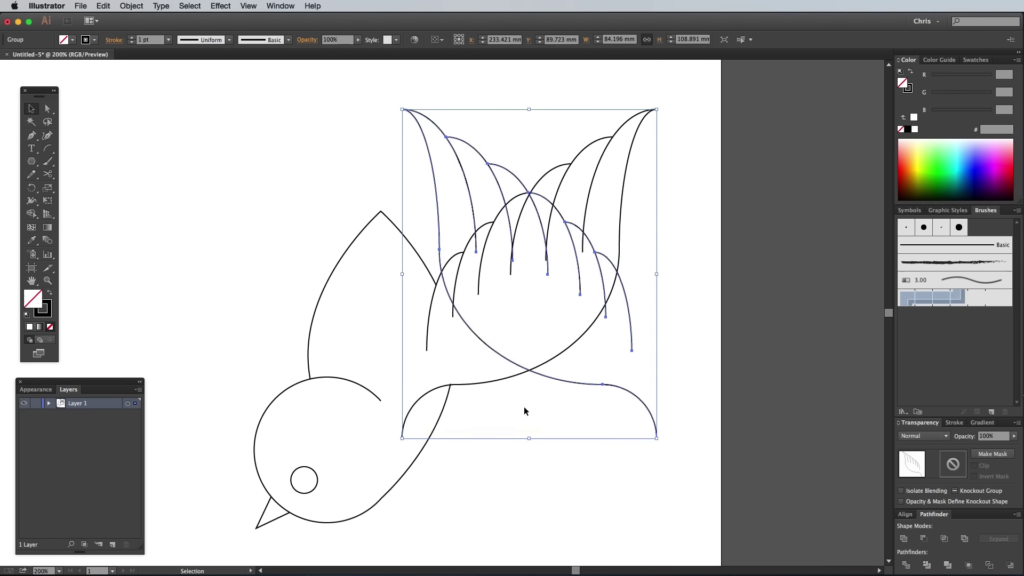
drag(506, 359, 212, 353)
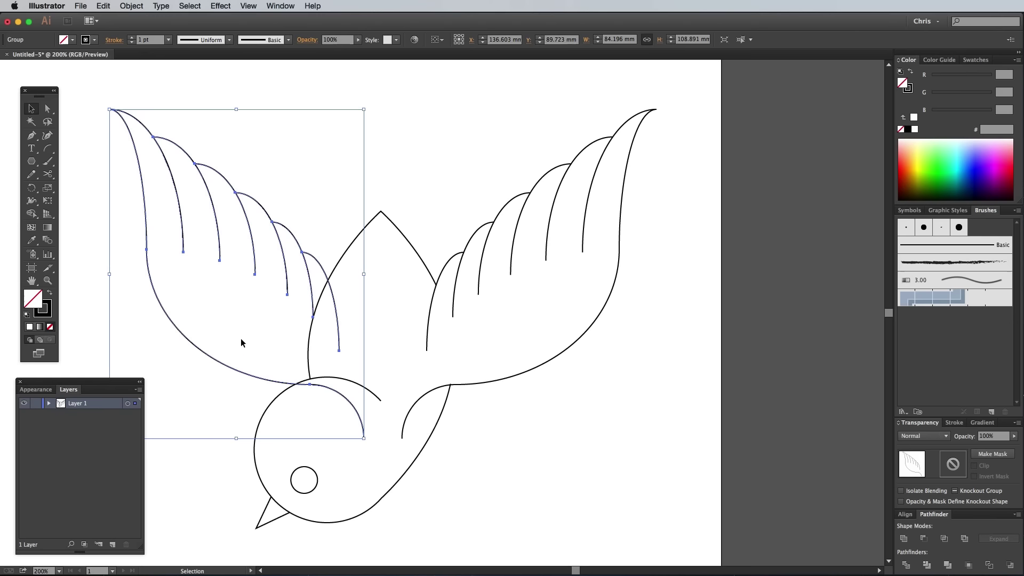
Cut the left wing outline at the body and delete the curve and stub overlapping the head.
click(47, 174)
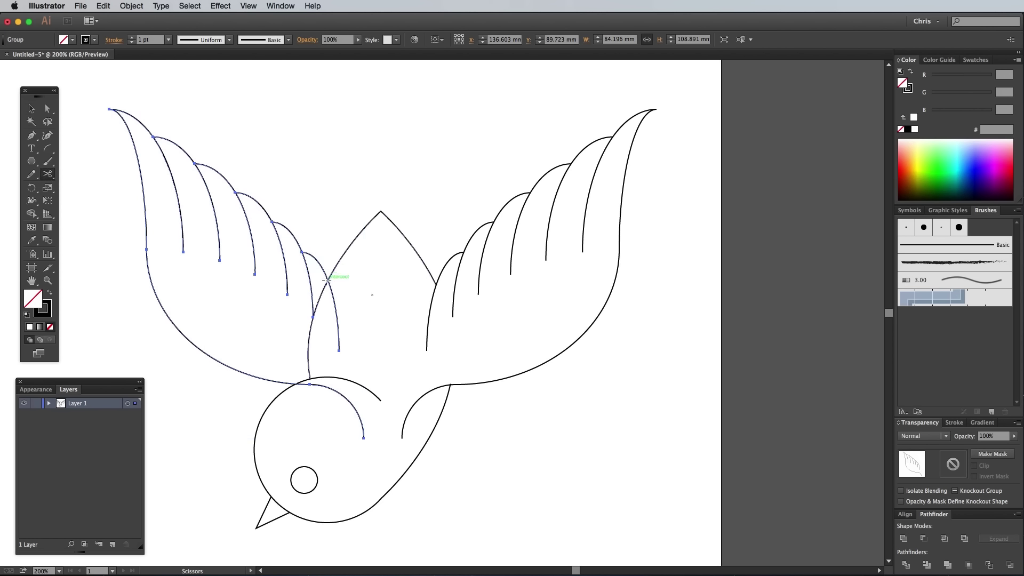
click(328, 280)
key(super+shift+a)
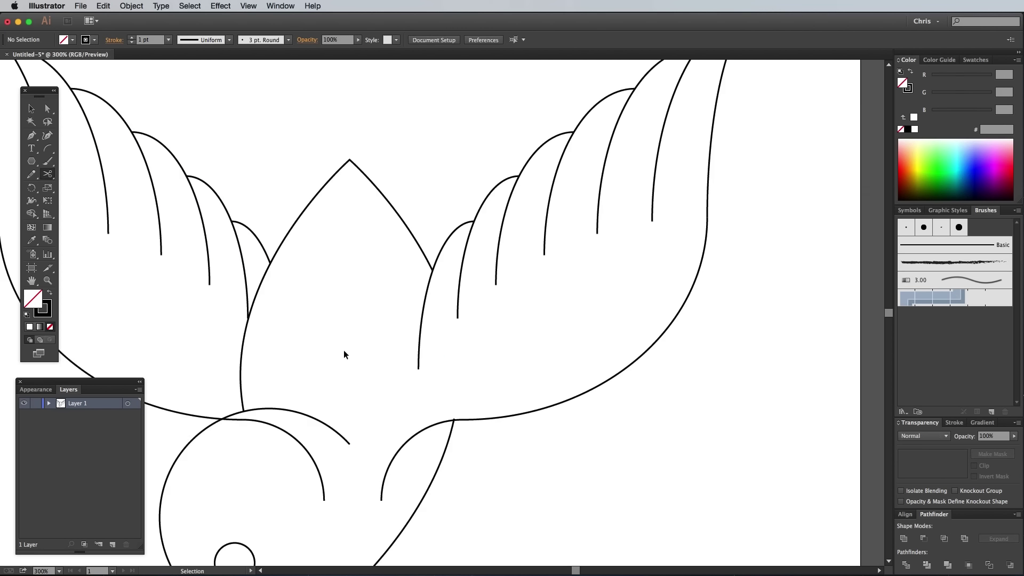
scroll(343, 354, up, 2)
key(a)
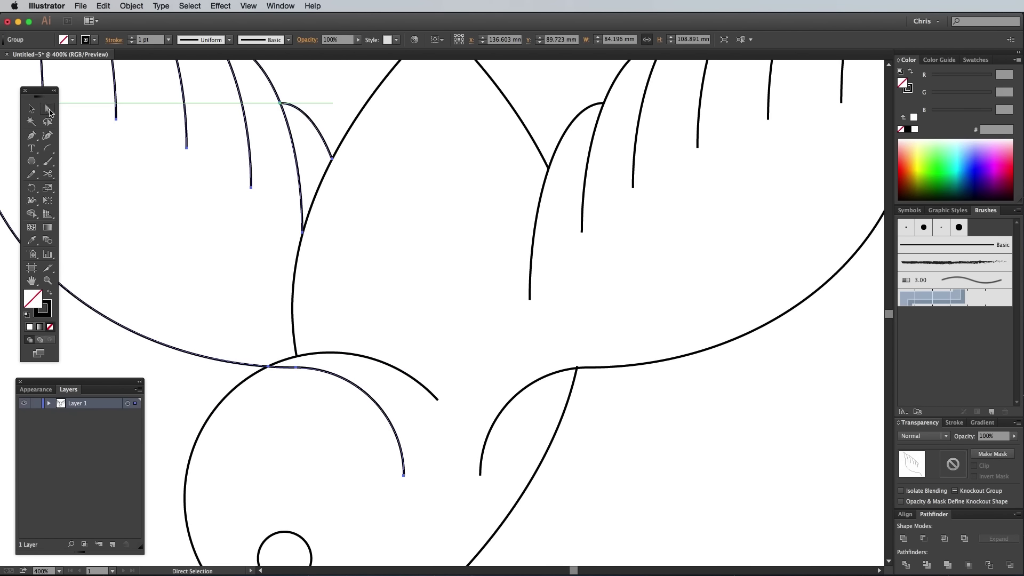
click(304, 368)
key(Delete)
click(293, 368)
key(Delete)
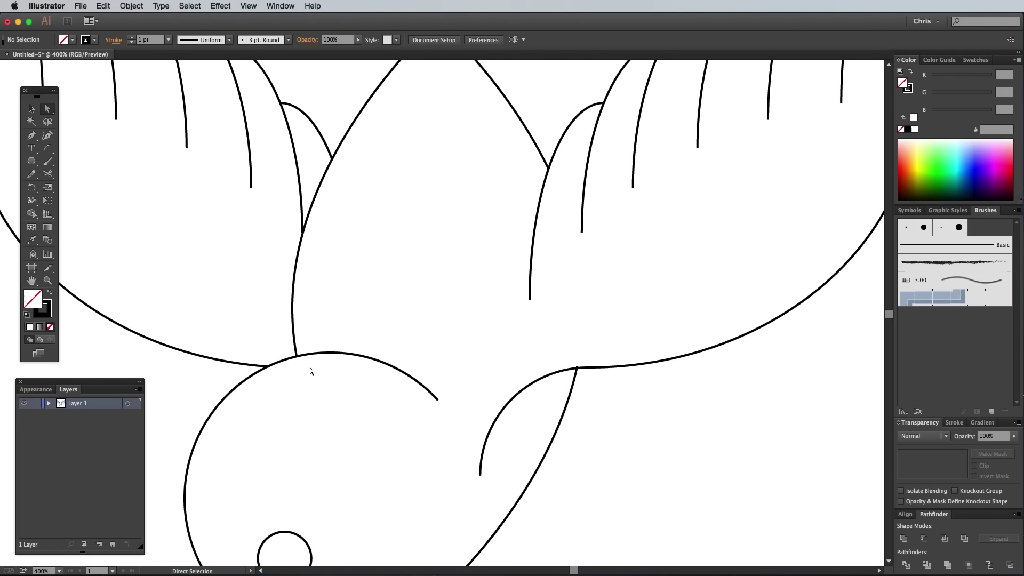
key(super+minus)
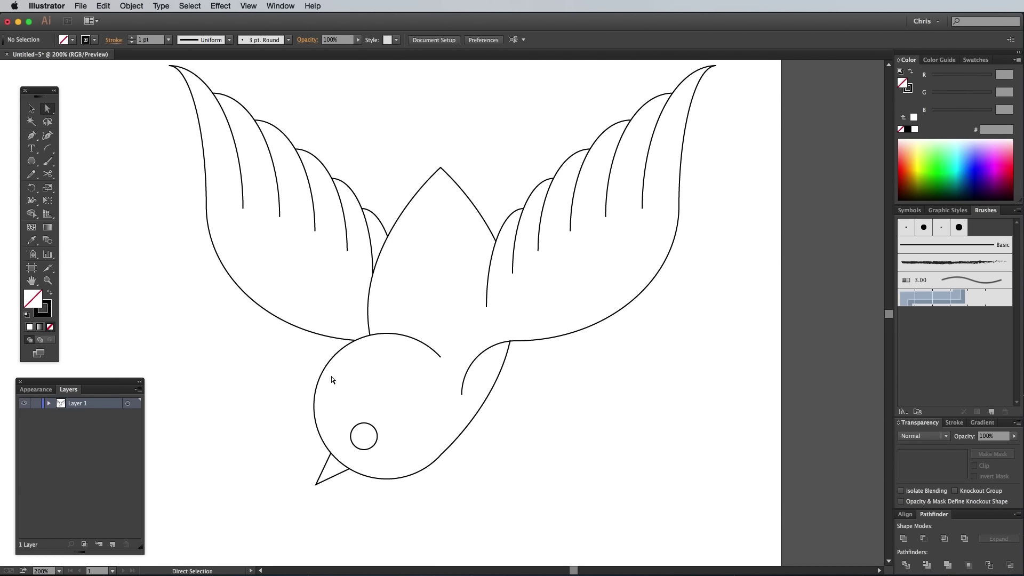
scroll(332, 379, up, 5)
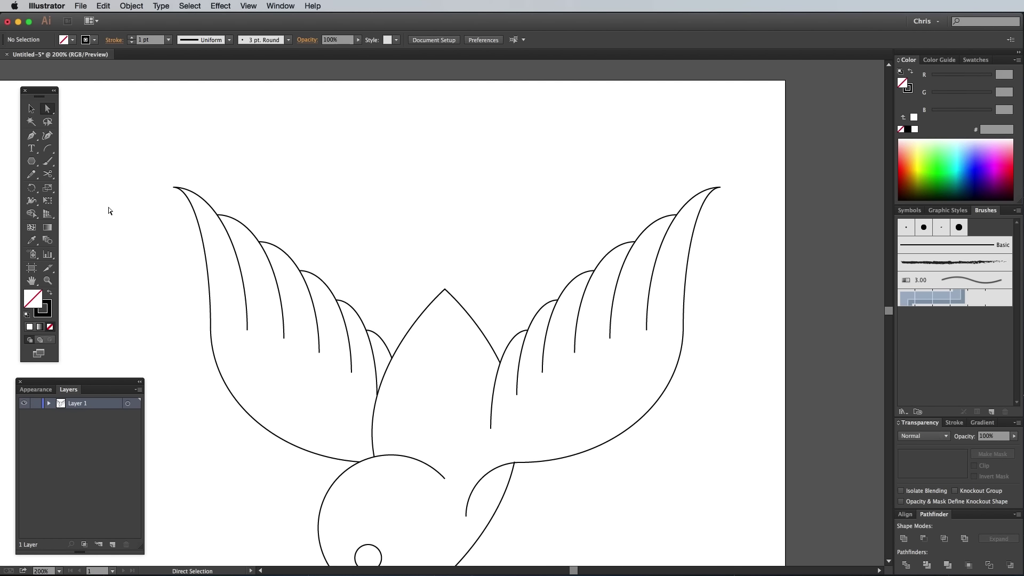
click(48, 149)
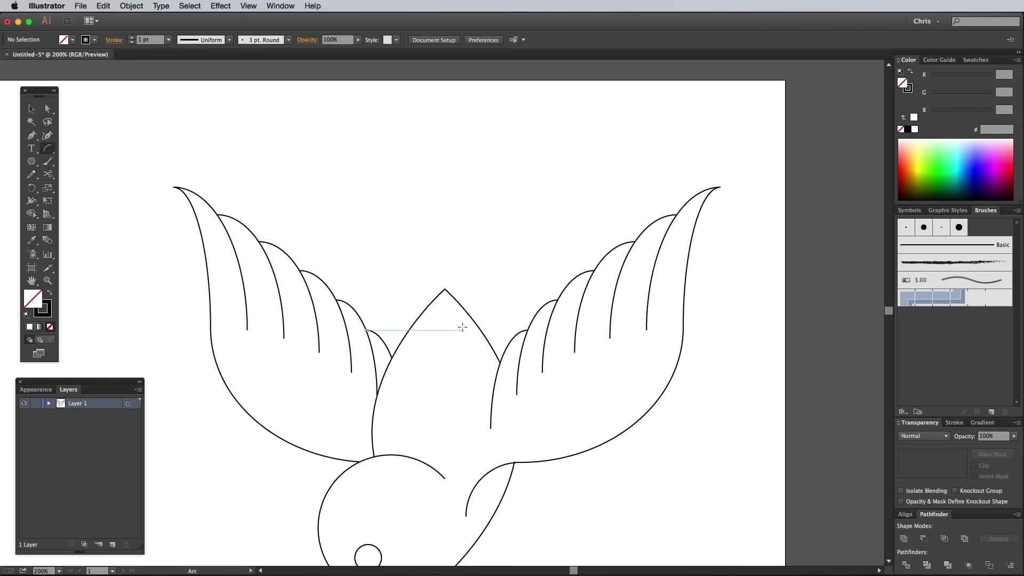
Draw a tail feather arc rising from the body's peak, then reflect a copy and move it left.
drag(462, 328, 445, 291)
key(super+shift+a)
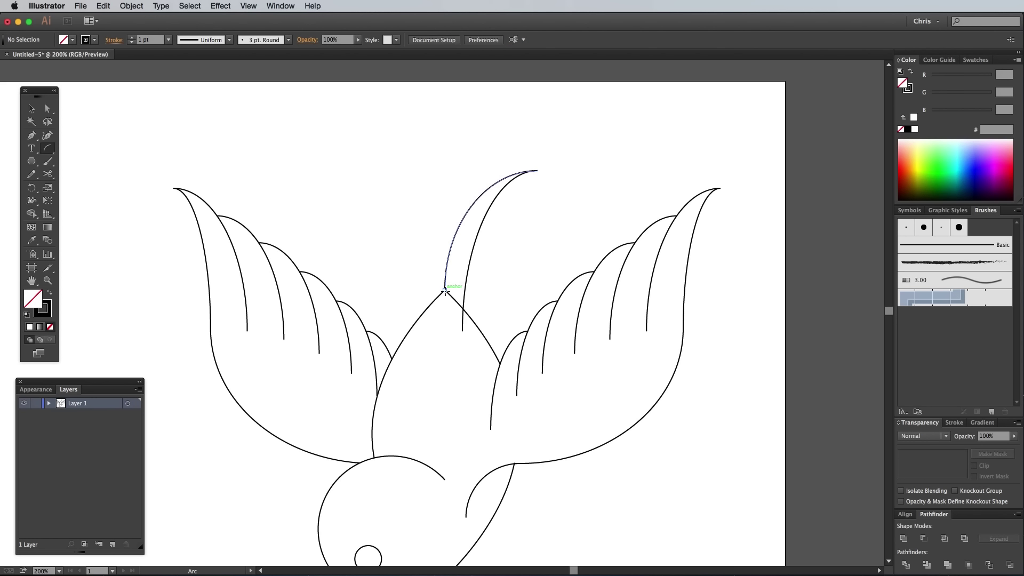
key(v)
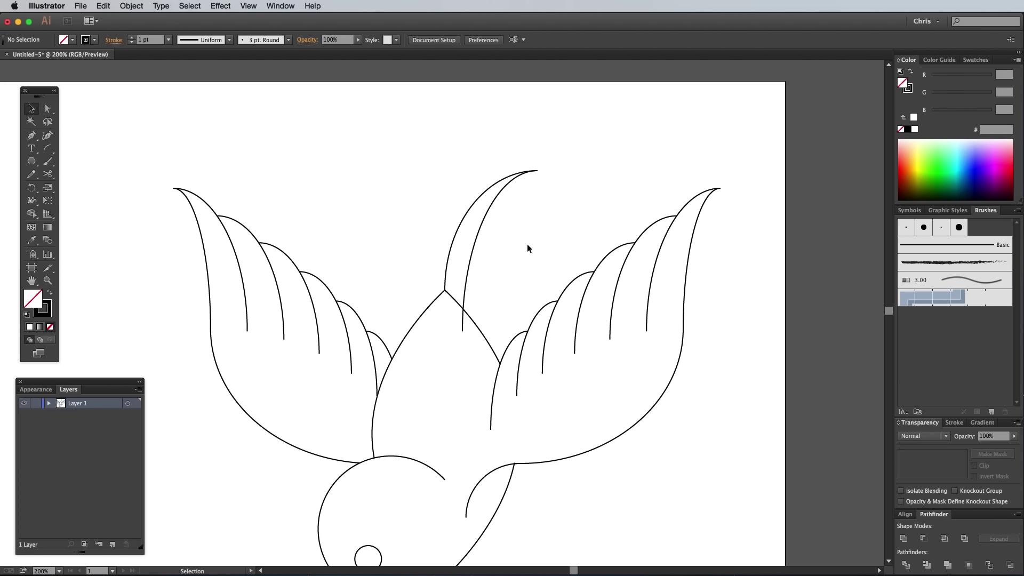
drag(468, 192, 446, 171)
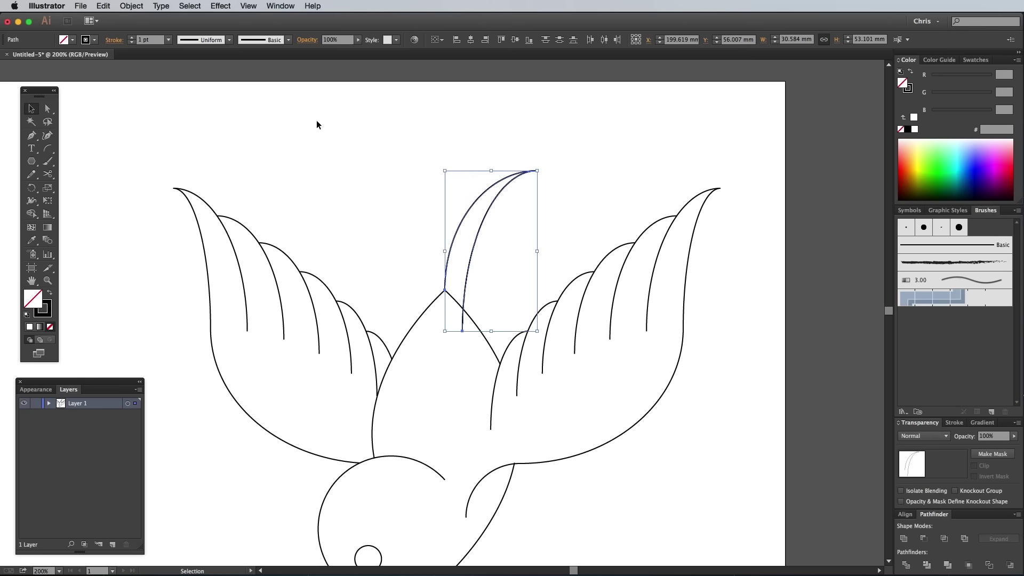
click(130, 6)
mouse_move(154, 20)
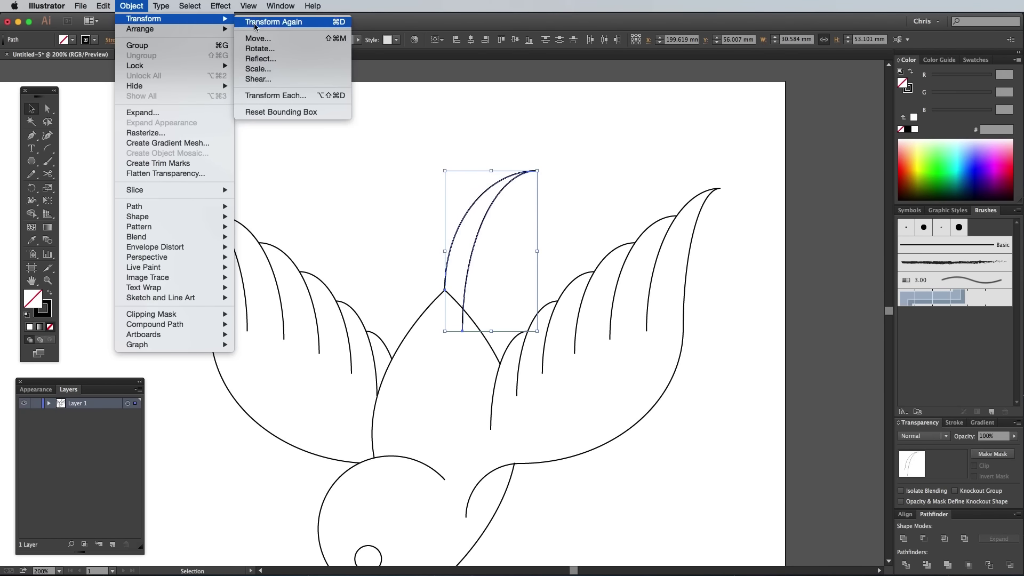
click(259, 59)
click(427, 408)
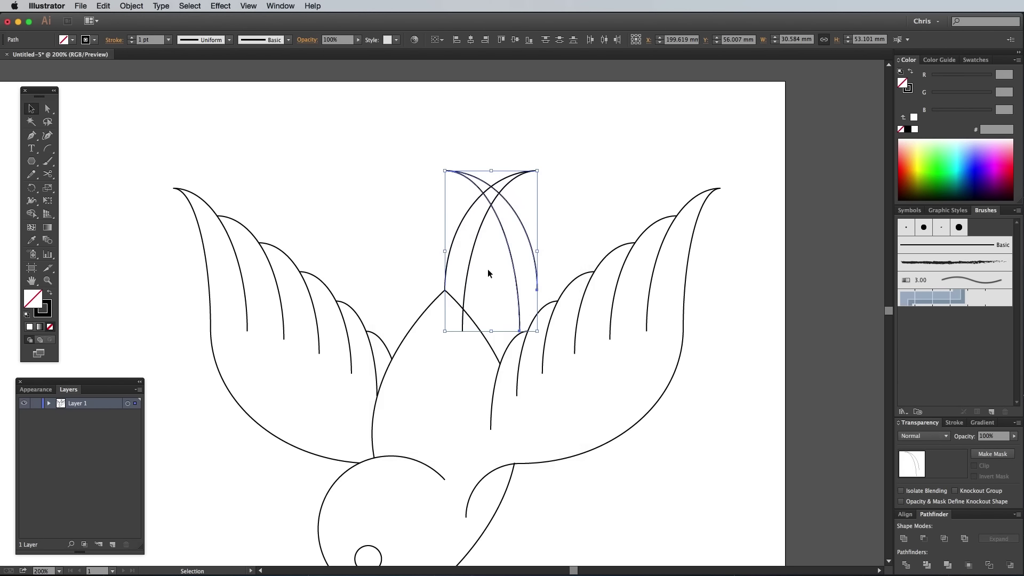
drag(508, 255, 418, 256)
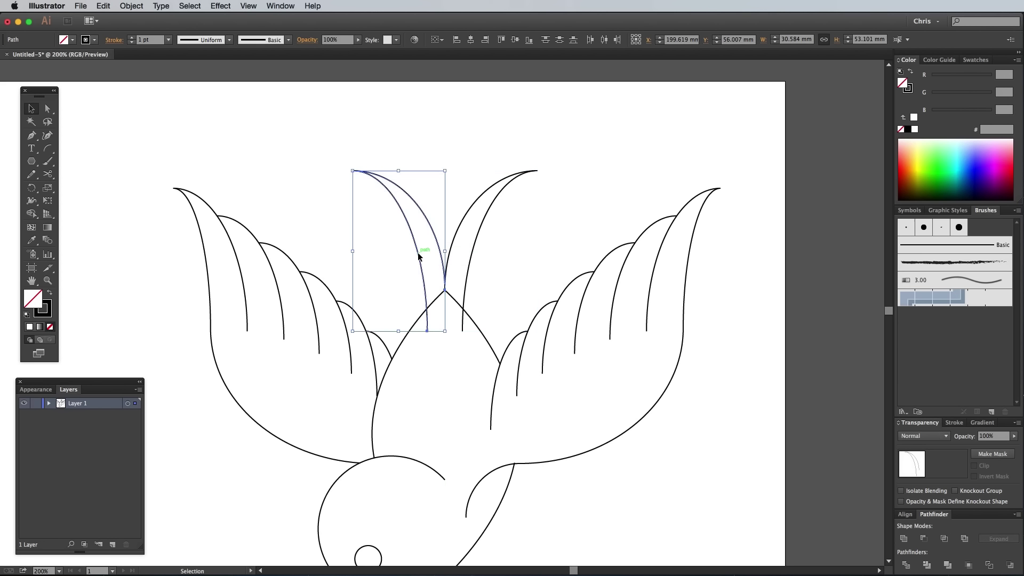
Cut the body outline at both tail crossings and delete the small peak between them.
click(47, 174)
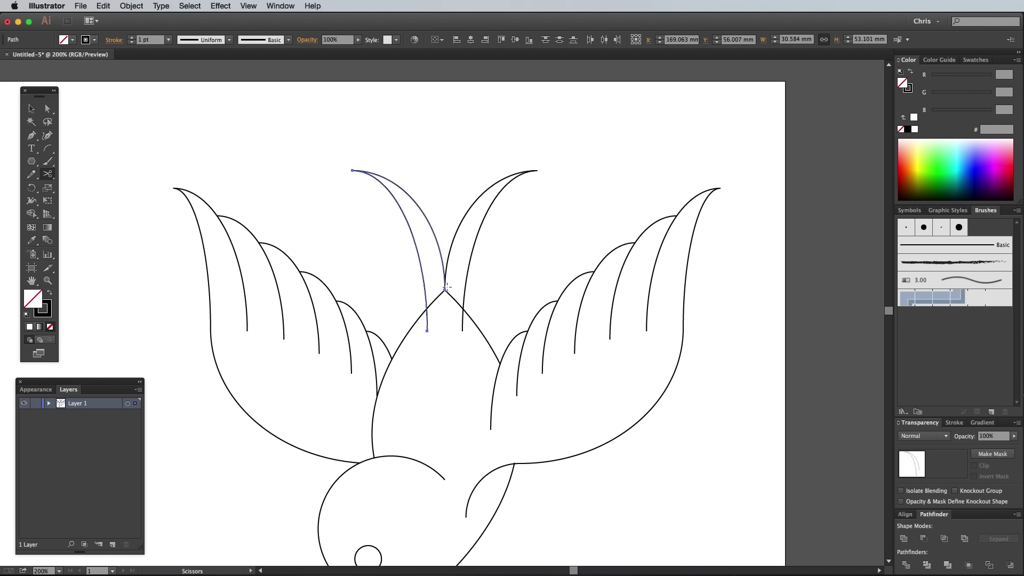
key(super+shift+a)
click(426, 307)
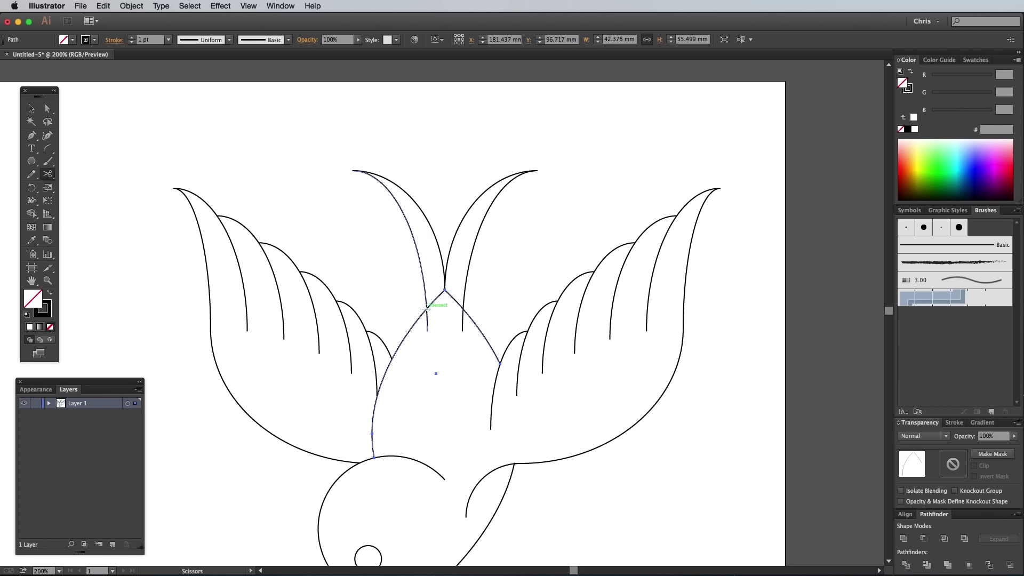
click(462, 309)
drag(498, 361, 459, 299)
key(Delete)
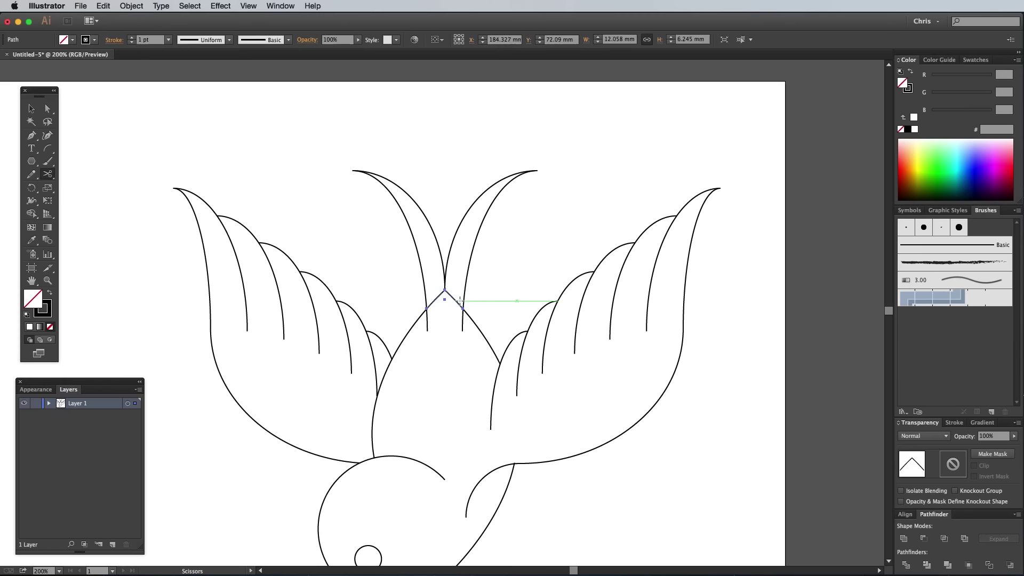
scroll(144, 213, down, 5)
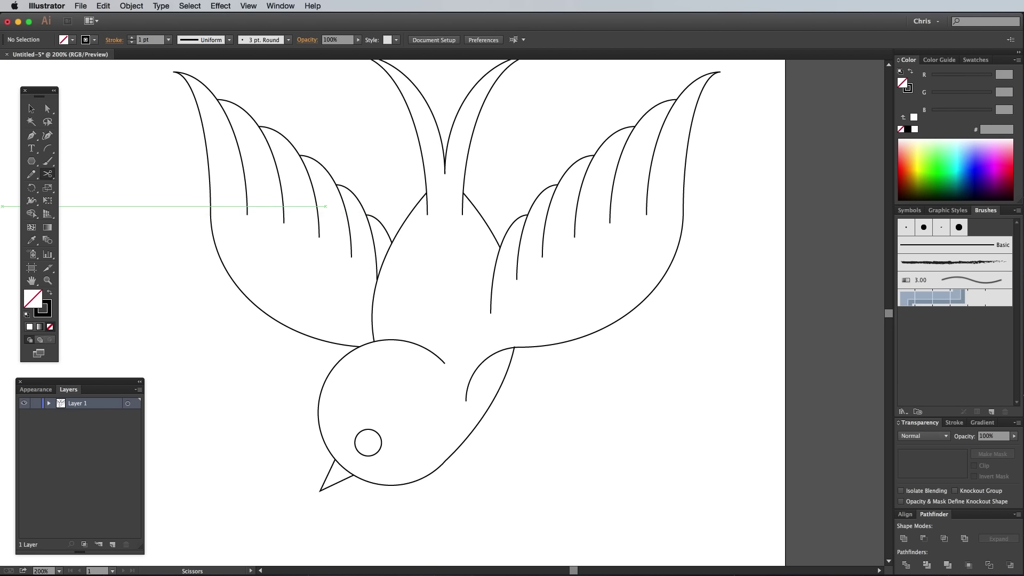
Draw an arc sweeping around the eye, then zoom out and select all the swallow's line work.
click(48, 148)
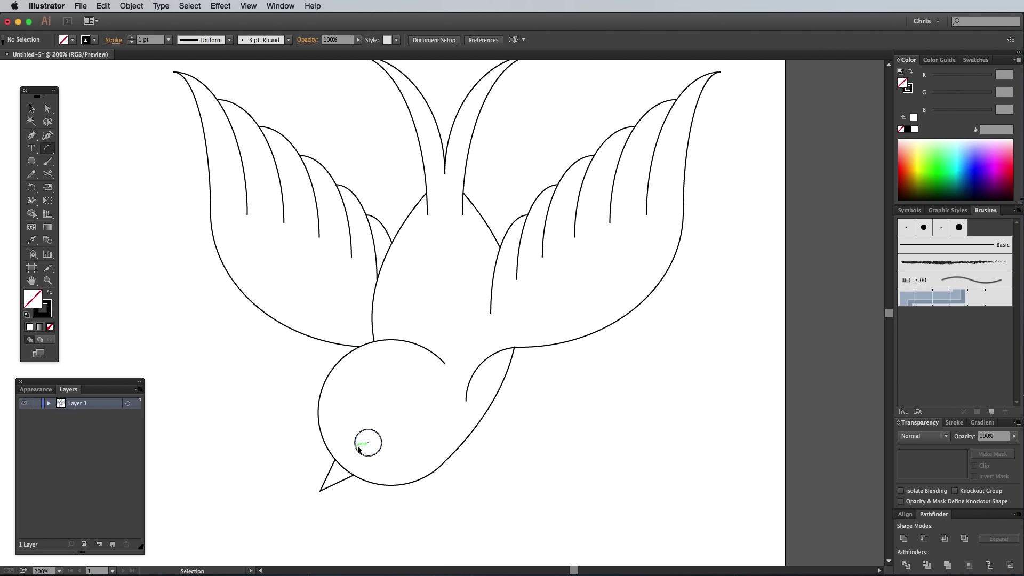
key(super+equal)
scroll(367, 389, down, 2)
scroll(367, 389, down, 4)
scroll(367, 389, left, 2)
mouse_move(304, 417)
mouse_down()
mouse_move(363, 368)
mouse_move(418, 406)
mouse_move(423, 428)
mouse_up()
key(v)
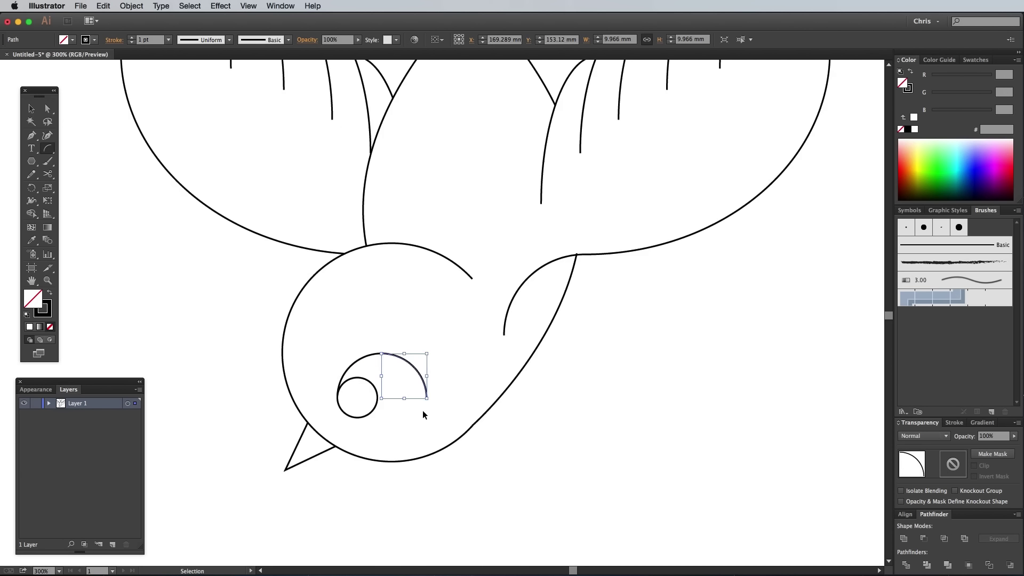
key(super+minus)
click(62, 142)
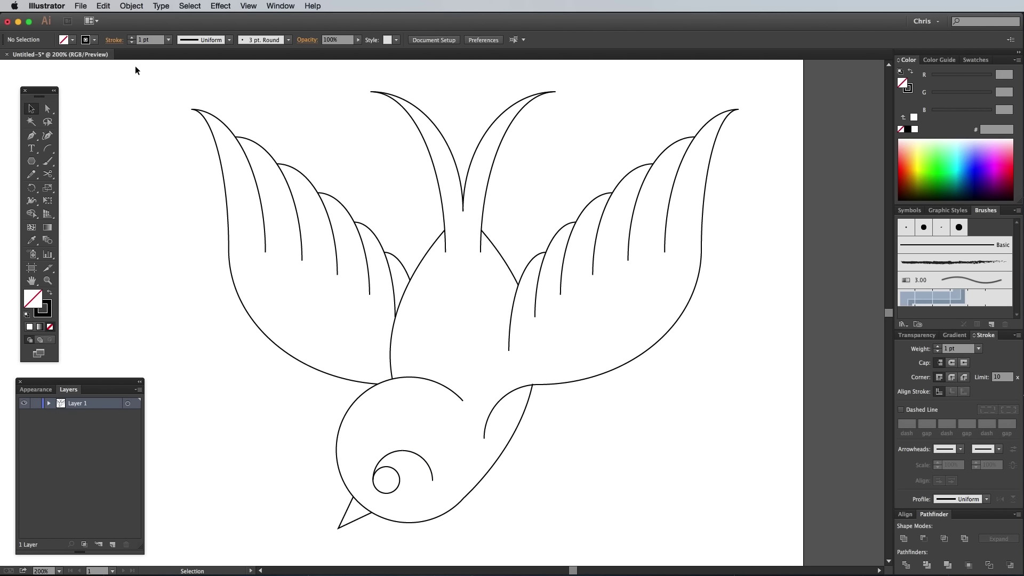
drag(136, 66, 778, 559)
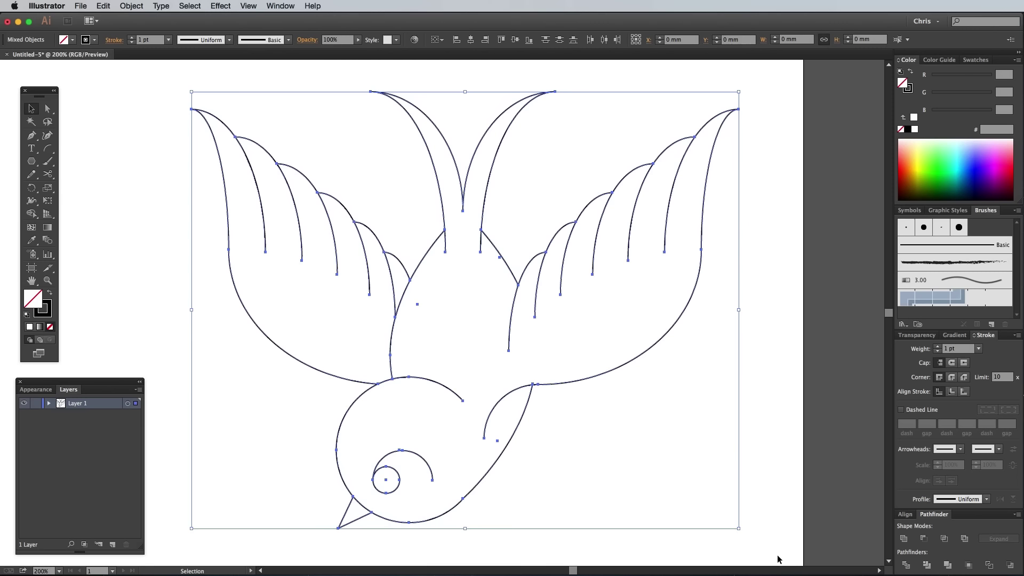
Raise the swallow's outline stroke to 5 pt with round caps and round joins.
click(940, 350)
click(940, 350)
click(940, 349)
click(940, 350)
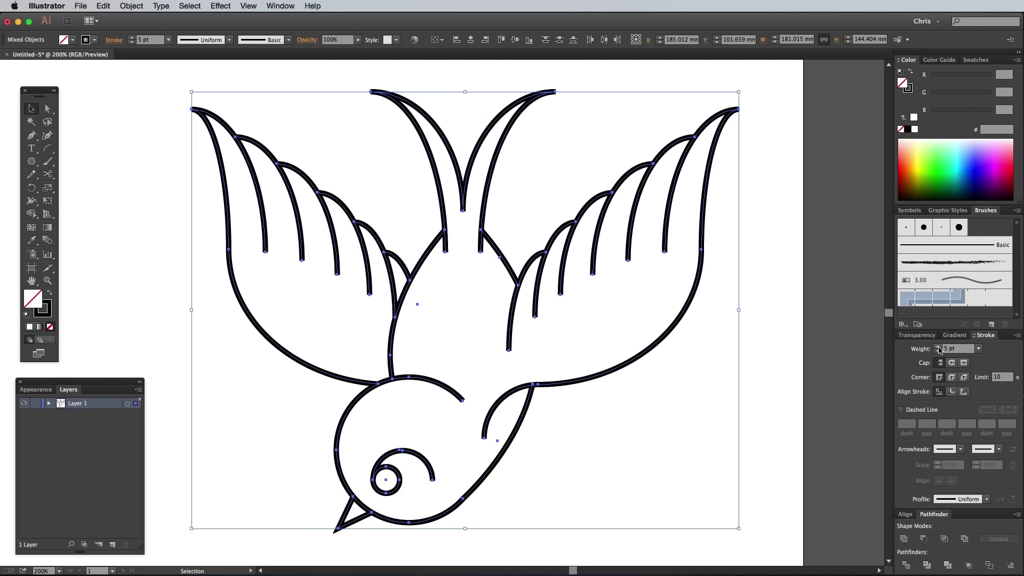
click(953, 364)
click(953, 377)
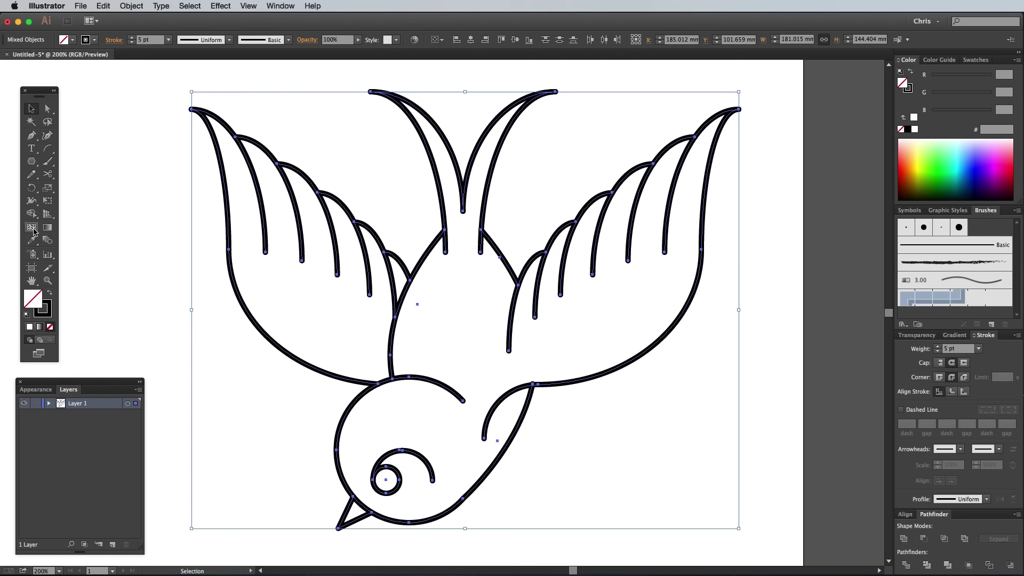
Turn the swallow into a Live Paint group with the Live Paint Bucket and pick bright green.
click(31, 215)
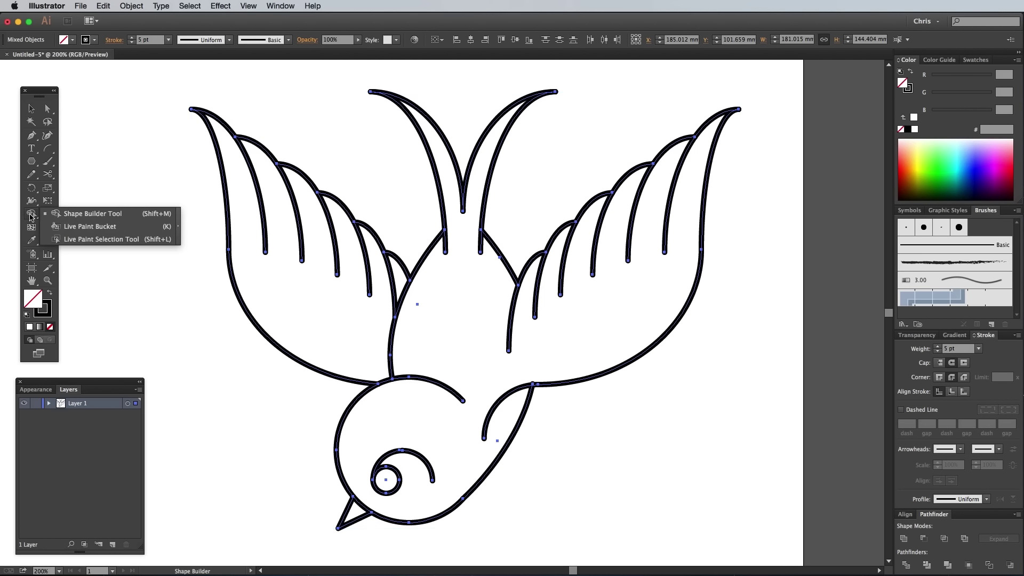
click(80, 226)
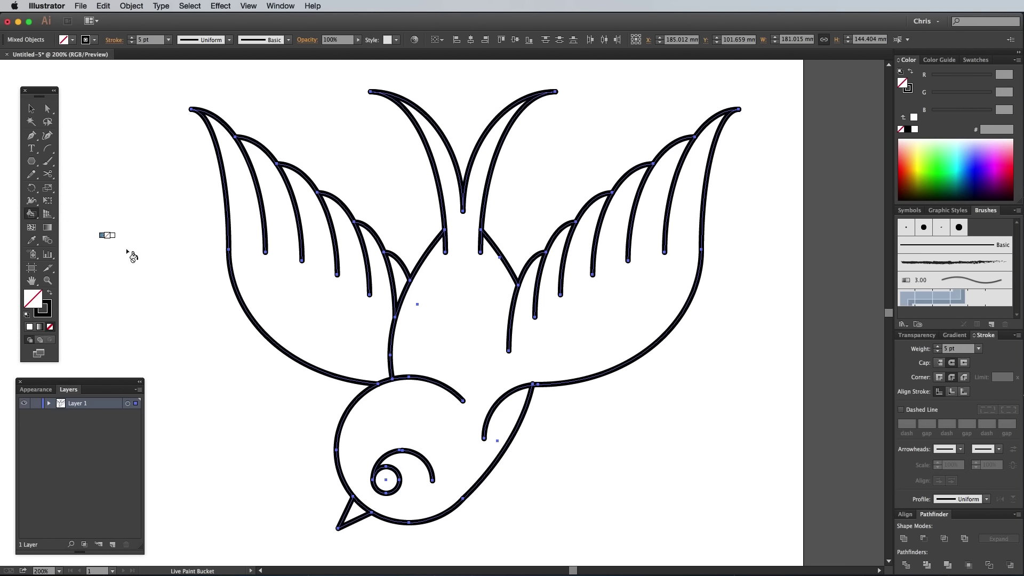
click(285, 301)
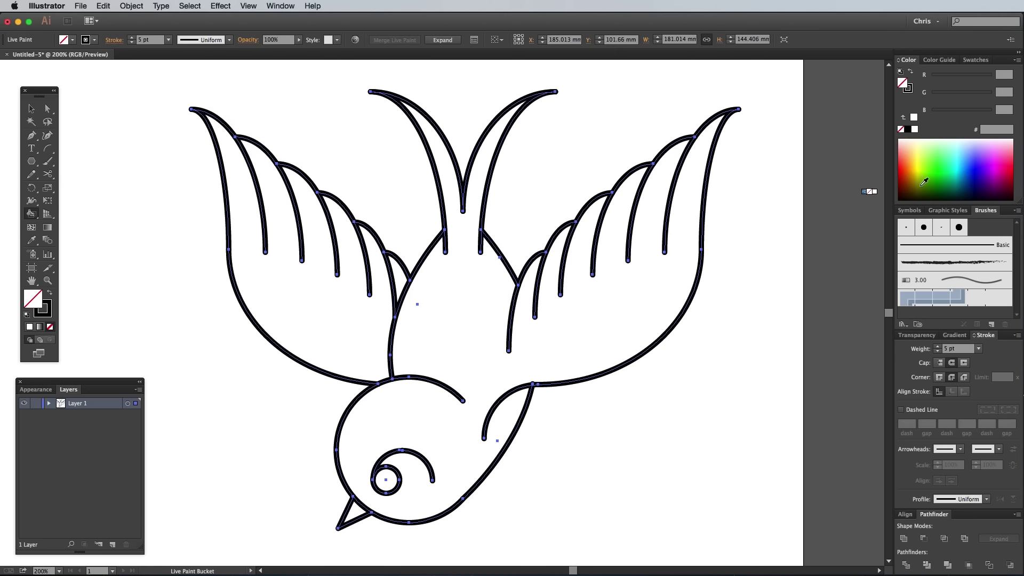
click(947, 163)
click(941, 159)
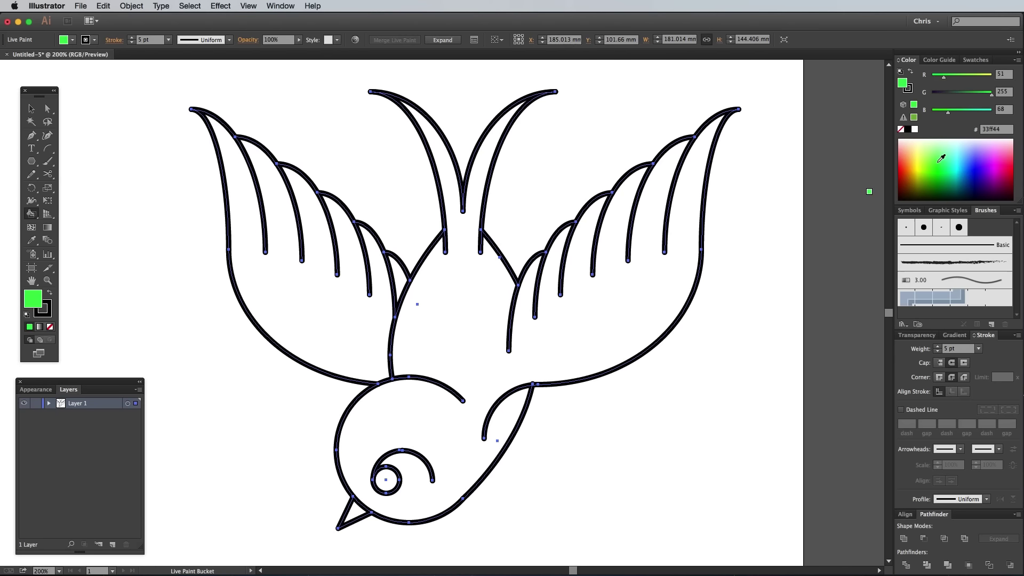
Fill the left wing, body, right wing, wing gap, eye and beak with green.
click(366, 312)
click(450, 313)
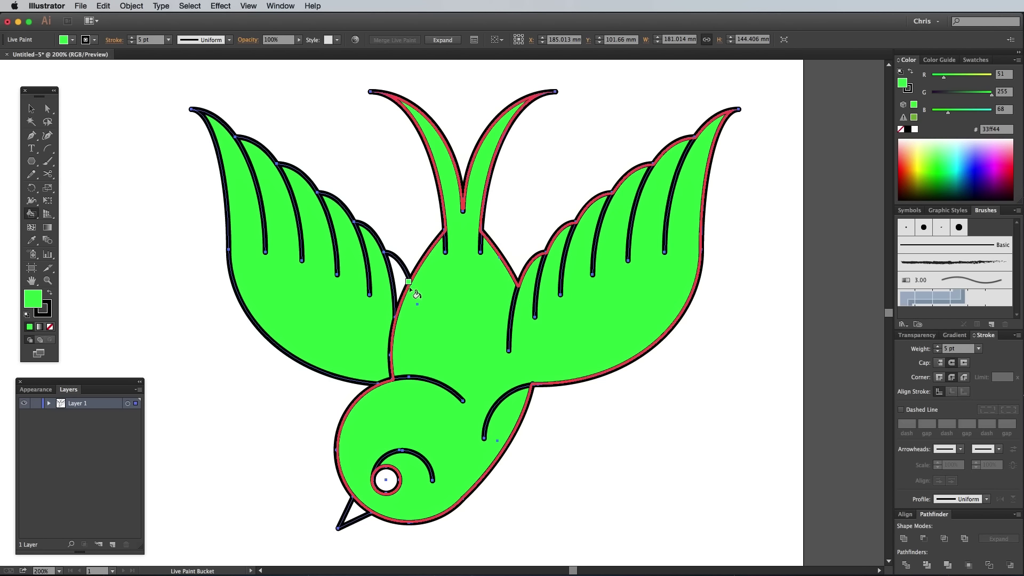
click(400, 273)
click(392, 479)
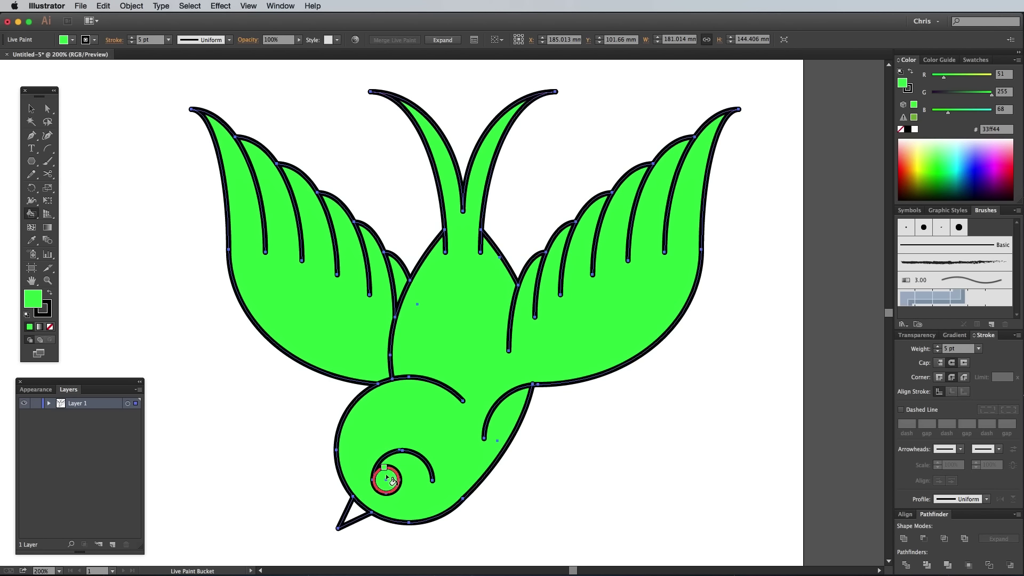
click(356, 512)
click(132, 6)
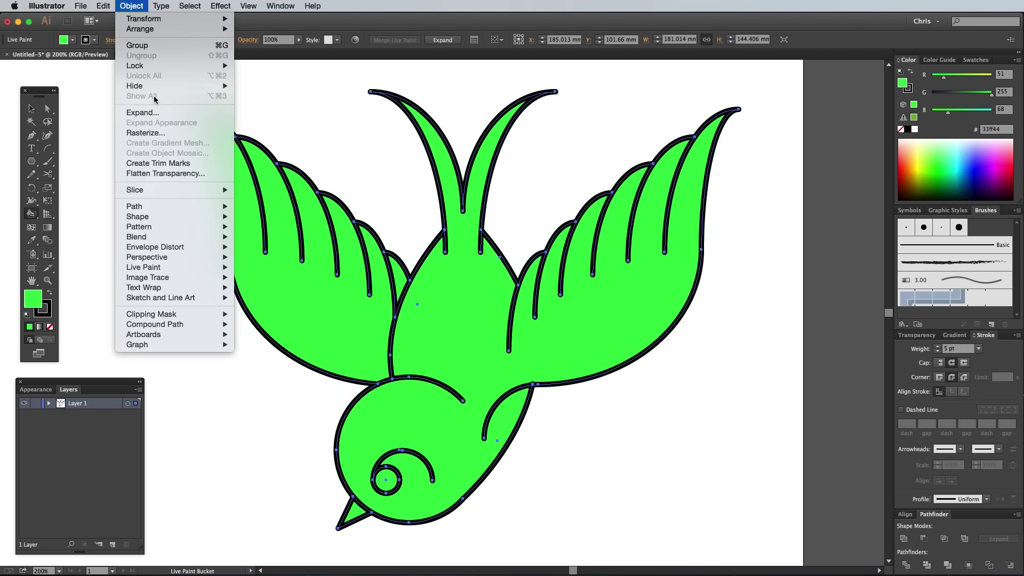
Expand the Live Paint swallow with Fill unchecked, then ungroup it.
click(156, 110)
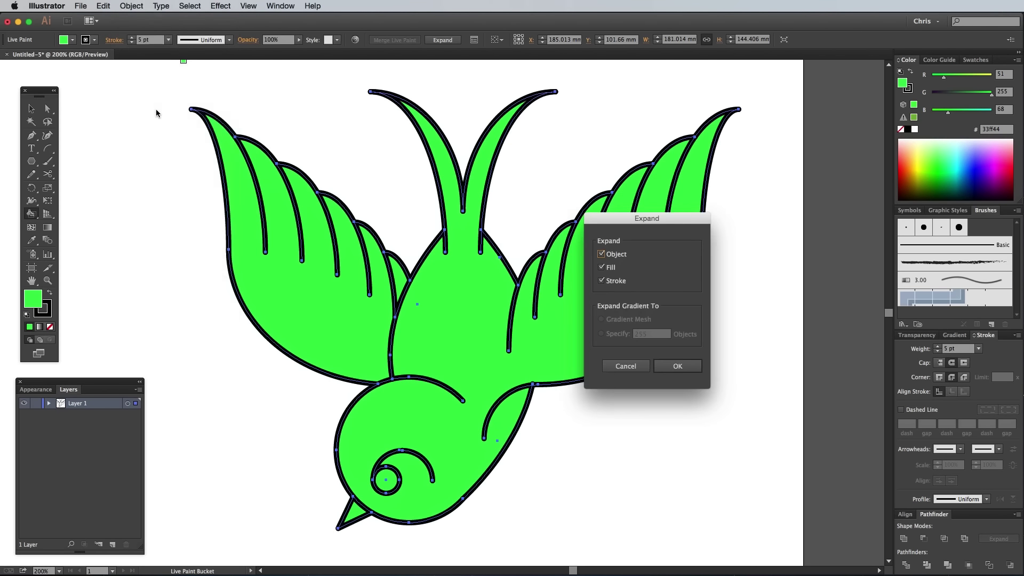
click(607, 269)
click(673, 365)
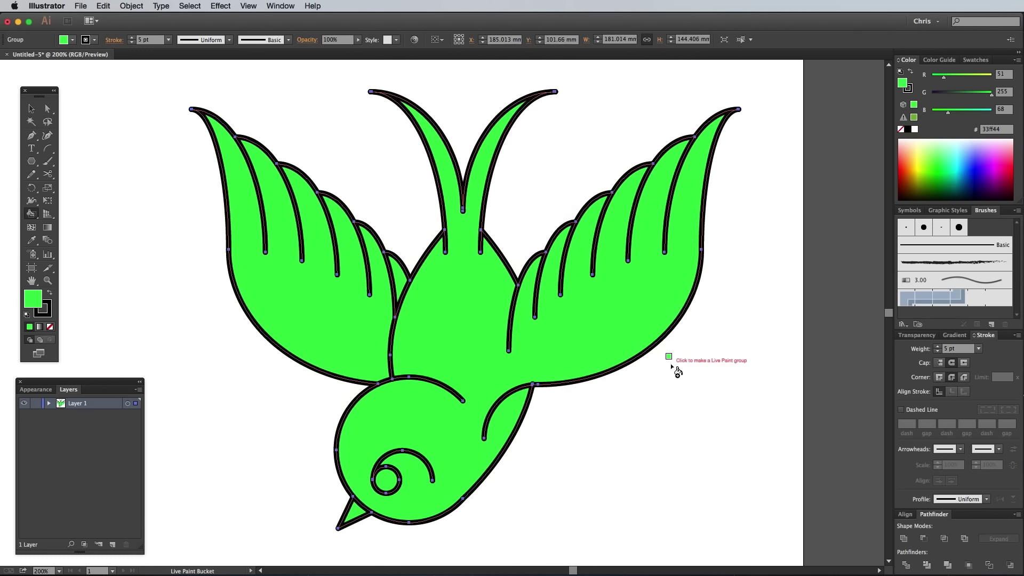
right_click(457, 306)
click(477, 366)
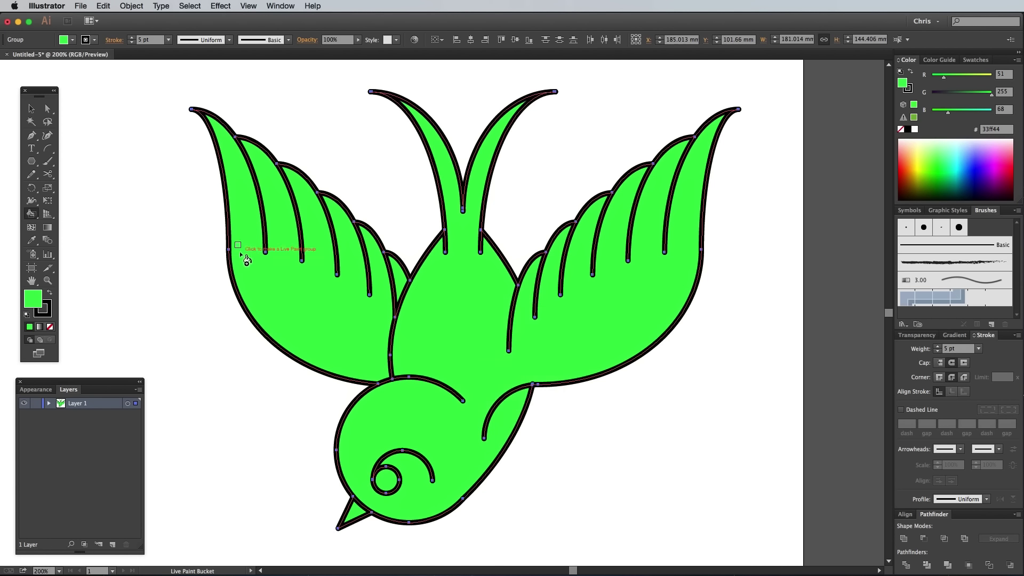
Select the bird's fill group and change its colour from green to white.
click(33, 110)
click(143, 213)
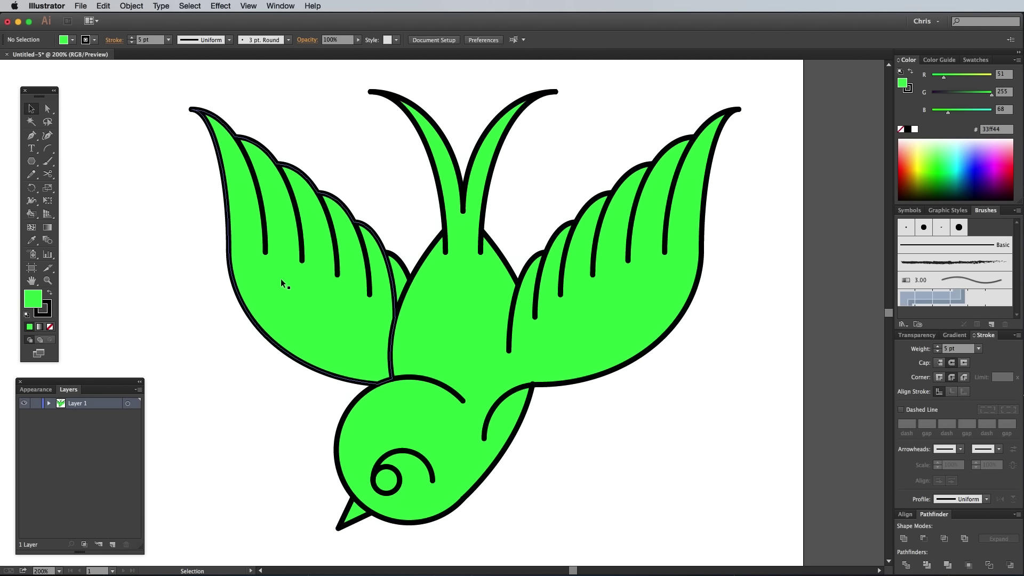
click(297, 290)
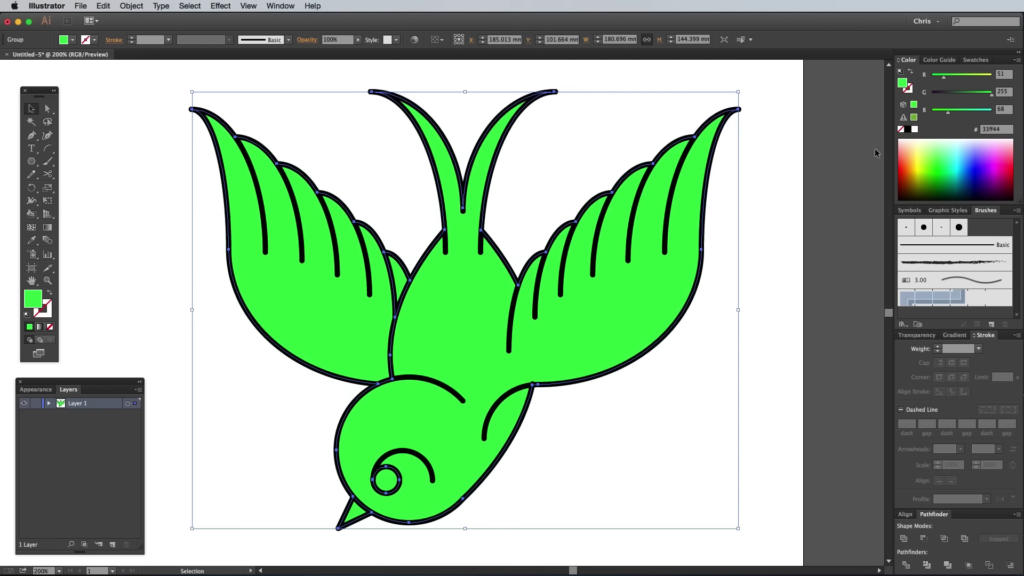
click(915, 131)
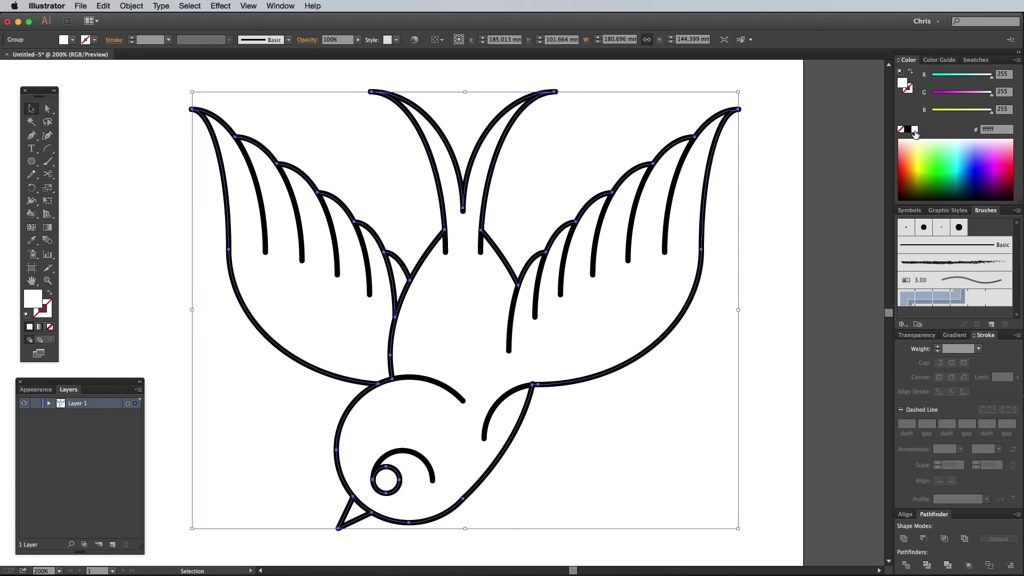
Copy the white fill group, deselect it, and add a new layer above Layer 1.
click(104, 5)
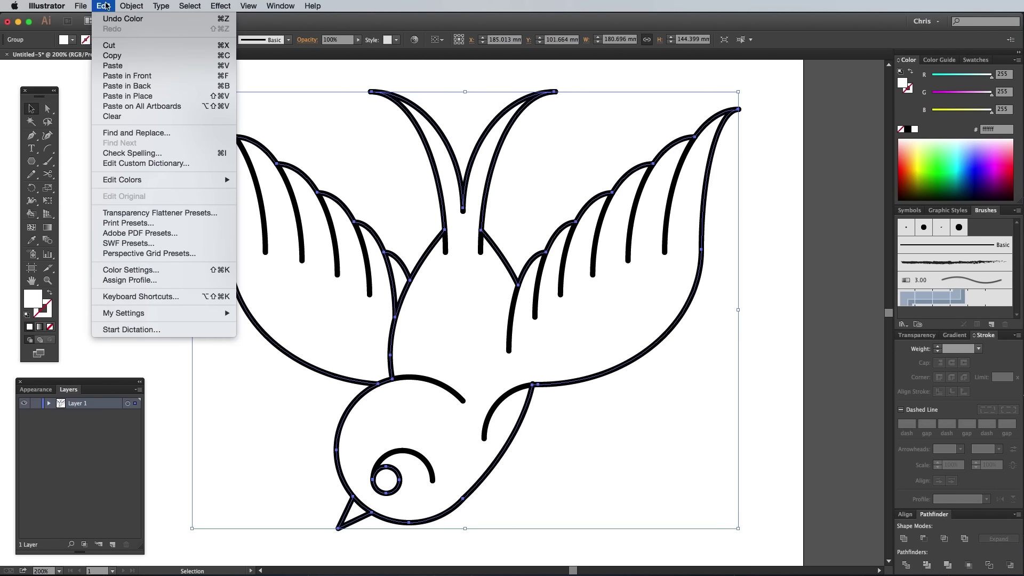
click(117, 56)
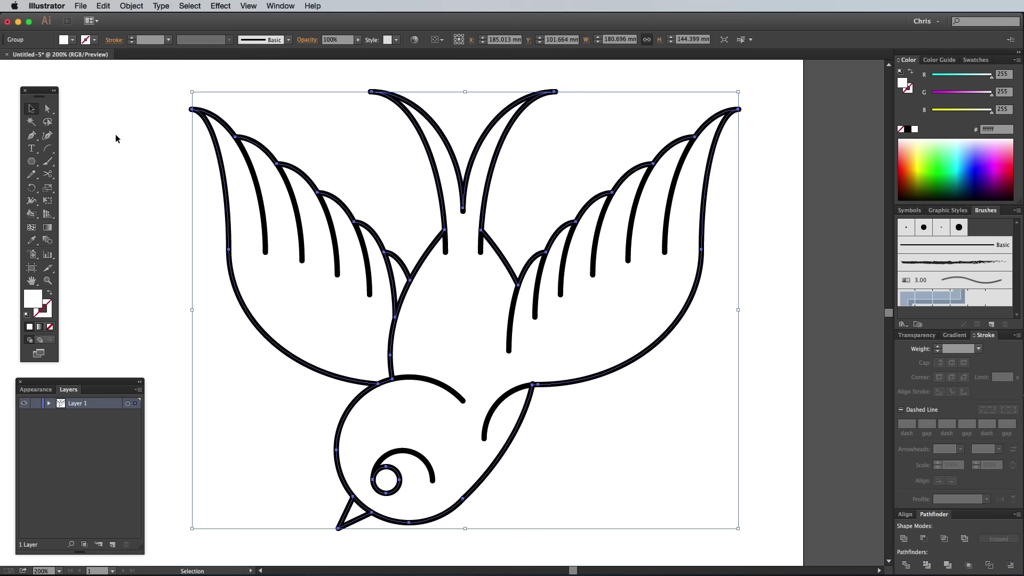
click(116, 139)
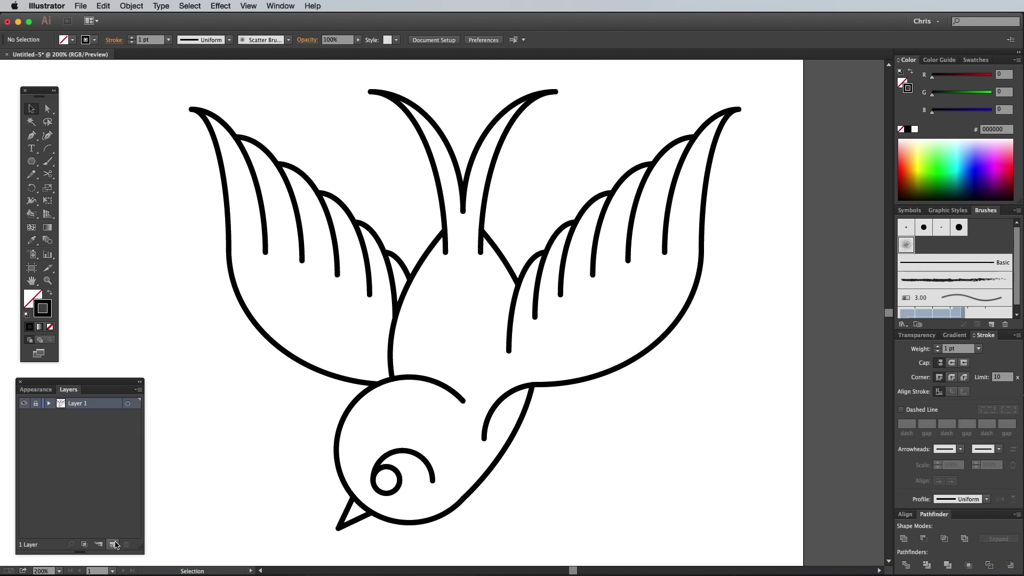
click(115, 543)
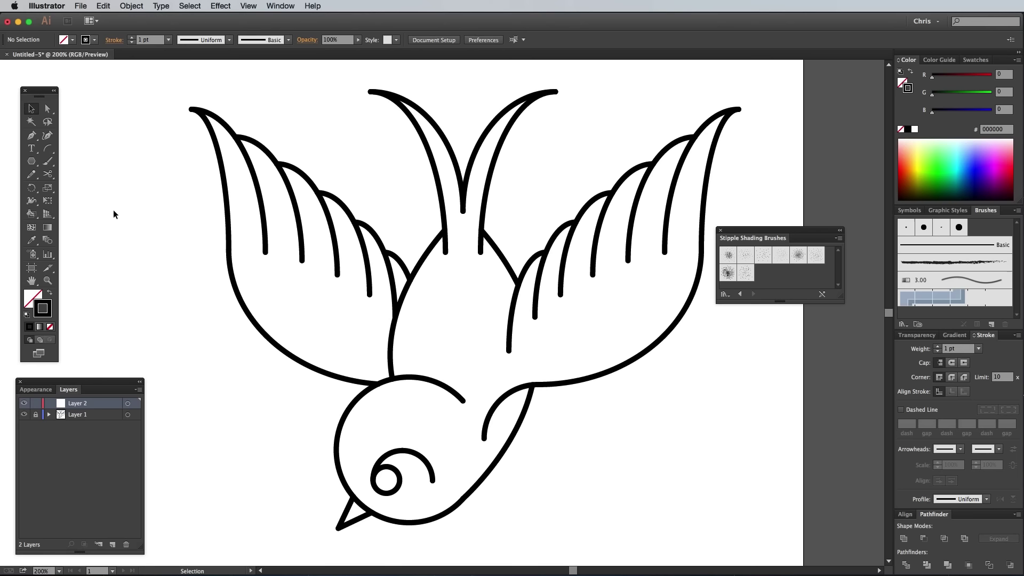
Paint a black Scatter Brush 4 stipple stroke near the right wing tip with the Paintbrush.
click(47, 161)
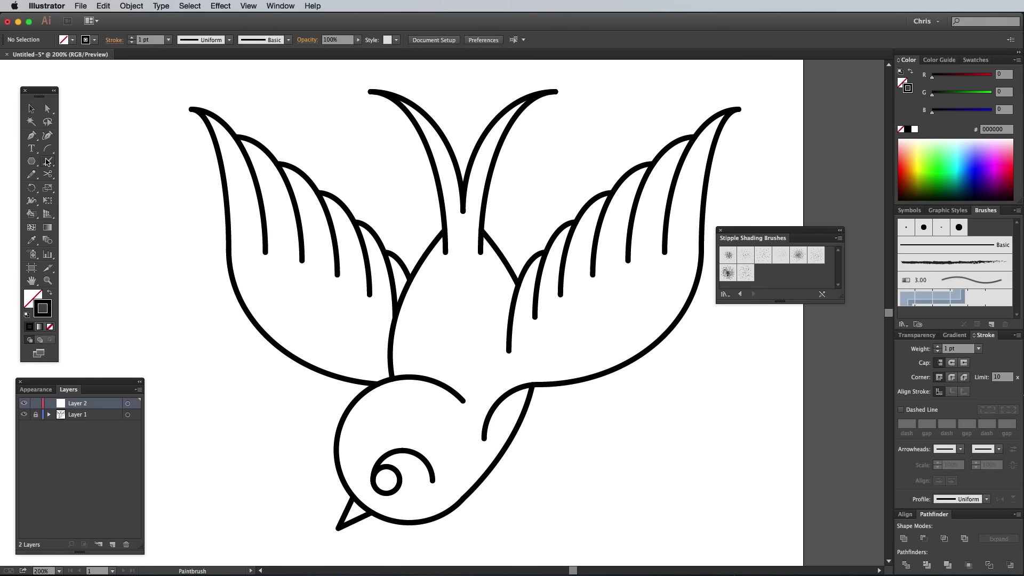
click(50, 293)
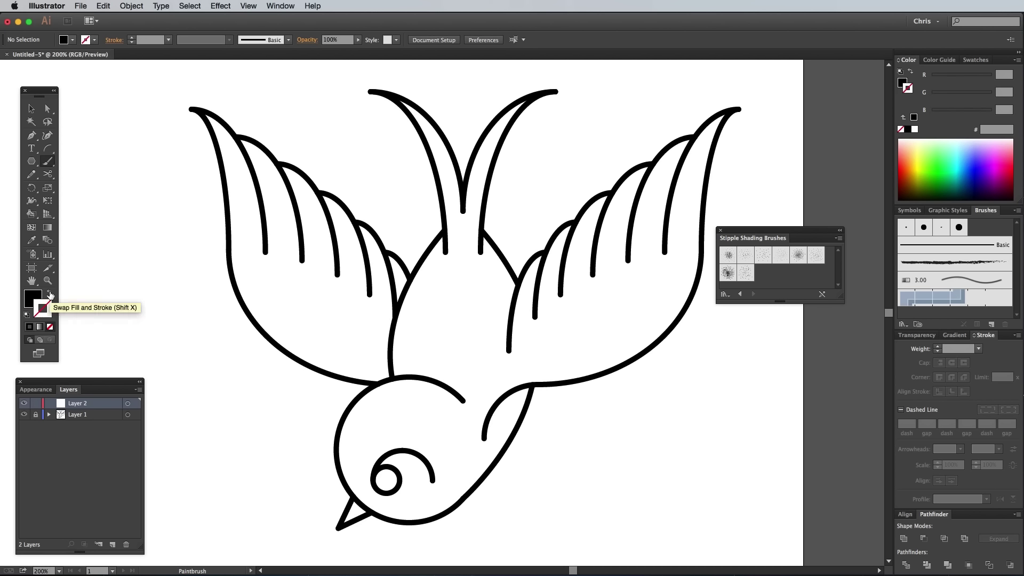
click(799, 257)
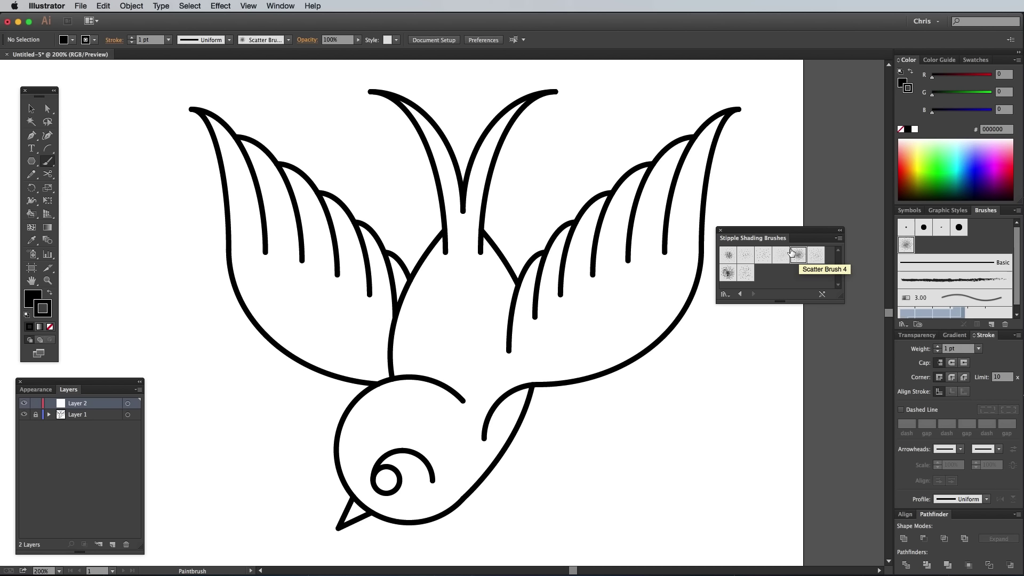
mouse_move(707, 166)
mouse_down()
mouse_move(705, 141)
mouse_move(726, 118)
mouse_move(635, 178)
mouse_move(539, 258)
mouse_move(519, 290)
mouse_up()
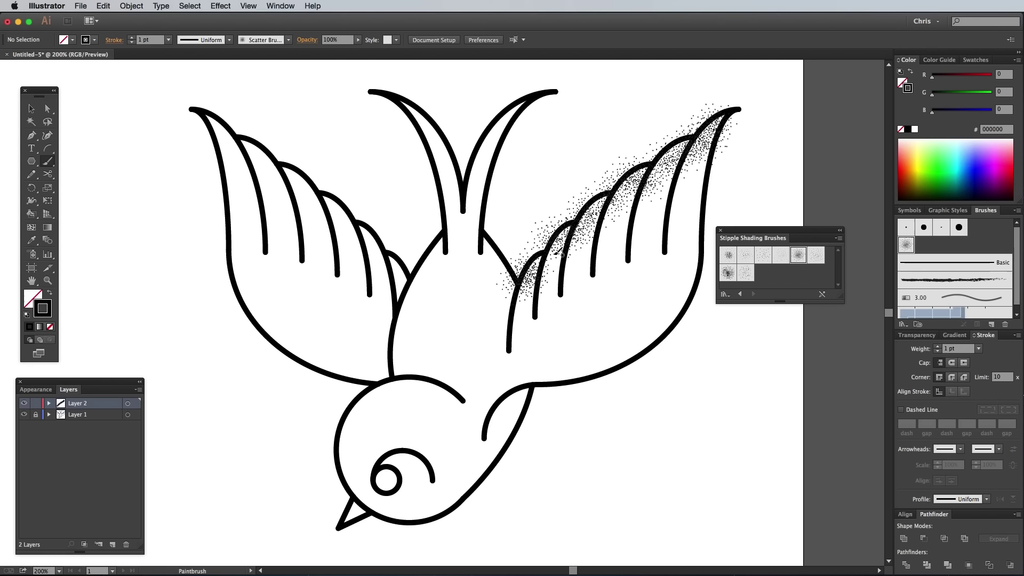
Stipple the right wing's outer feathers and upper edge plus both tail feathers.
mouse_move(680, 194)
mouse_down()
mouse_move(703, 157)
mouse_move(642, 227)
mouse_move(685, 211)
mouse_move(698, 216)
mouse_move(690, 231)
mouse_move(626, 228)
mouse_move(613, 239)
mouse_move(620, 219)
mouse_move(526, 313)
mouse_up()
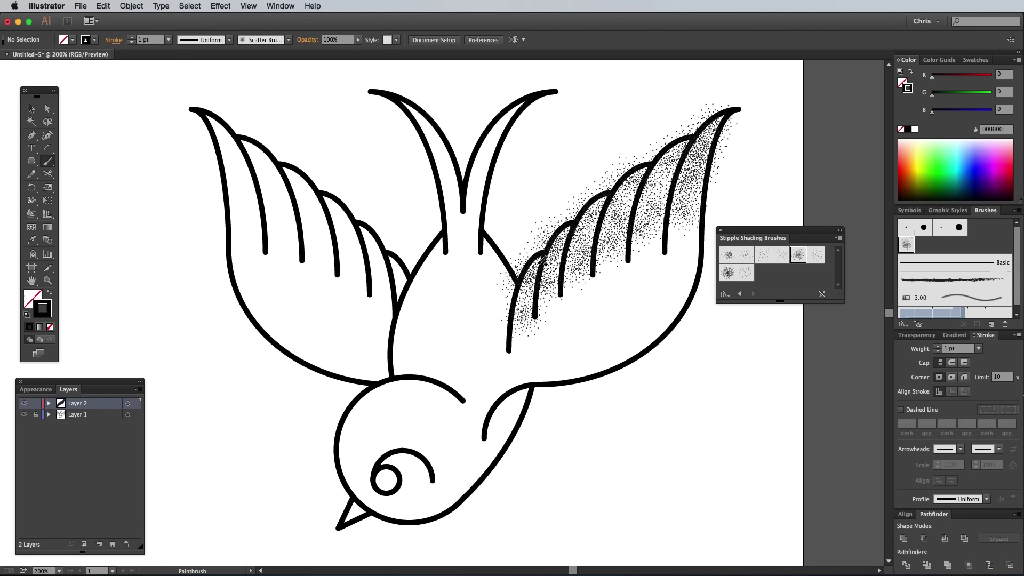
mouse_move(539, 261)
mouse_down()
mouse_move(564, 261)
mouse_move(592, 203)
mouse_move(526, 279)
mouse_move(634, 180)
mouse_up()
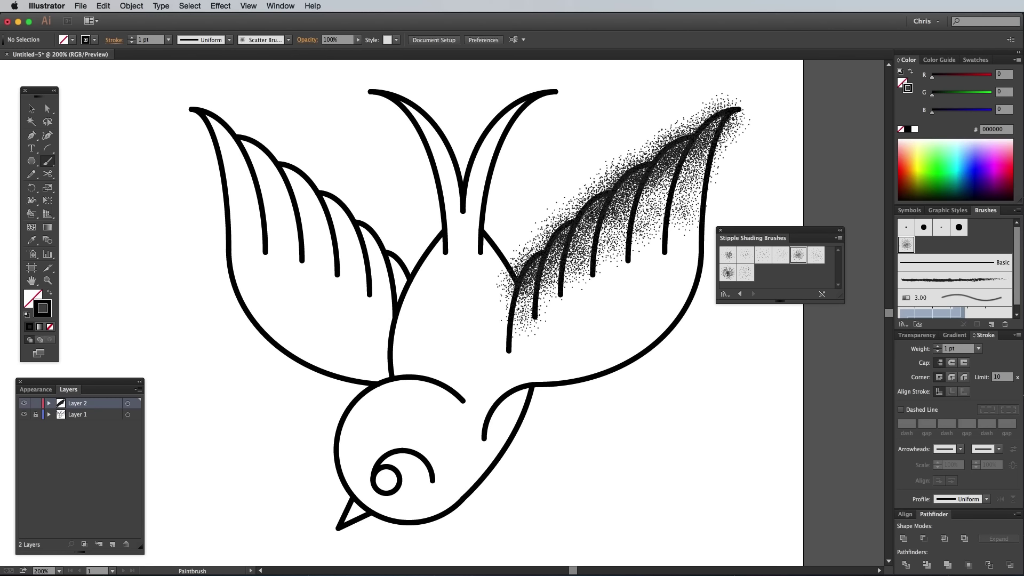
mouse_move(381, 90)
mouse_down()
mouse_move(427, 139)
mouse_move(454, 192)
mouse_up()
drag(549, 88, 480, 160)
Add dense stipple along the left wing feathers, around the beak, eye and inner curl.
drag(192, 104, 406, 278)
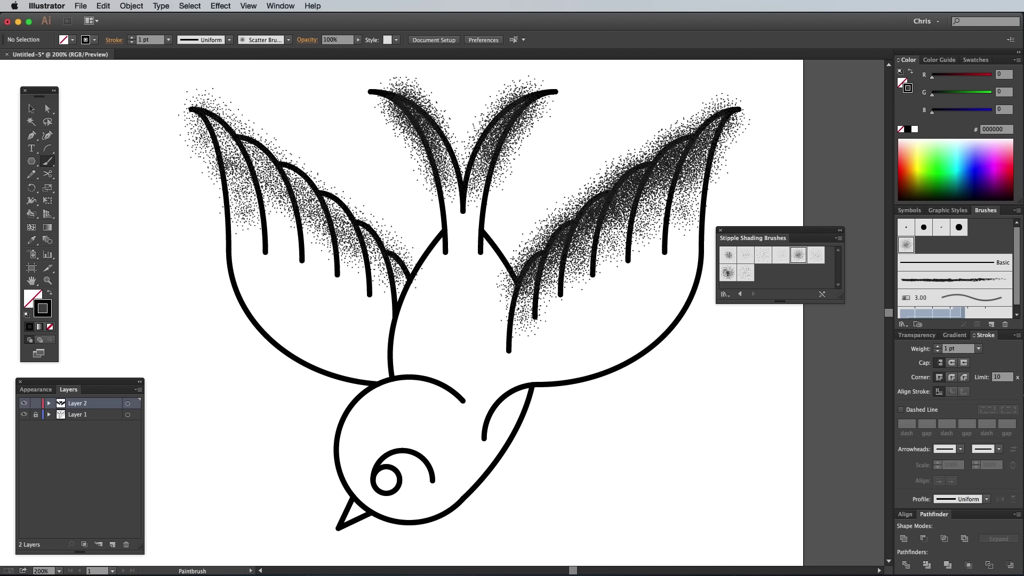
drag(250, 202, 406, 293)
drag(192, 96, 334, 208)
drag(307, 176, 413, 272)
drag(326, 538, 365, 502)
drag(368, 448, 422, 464)
mouse_move(530, 387)
mouse_down()
mouse_move(496, 422)
mouse_move(534, 394)
mouse_up()
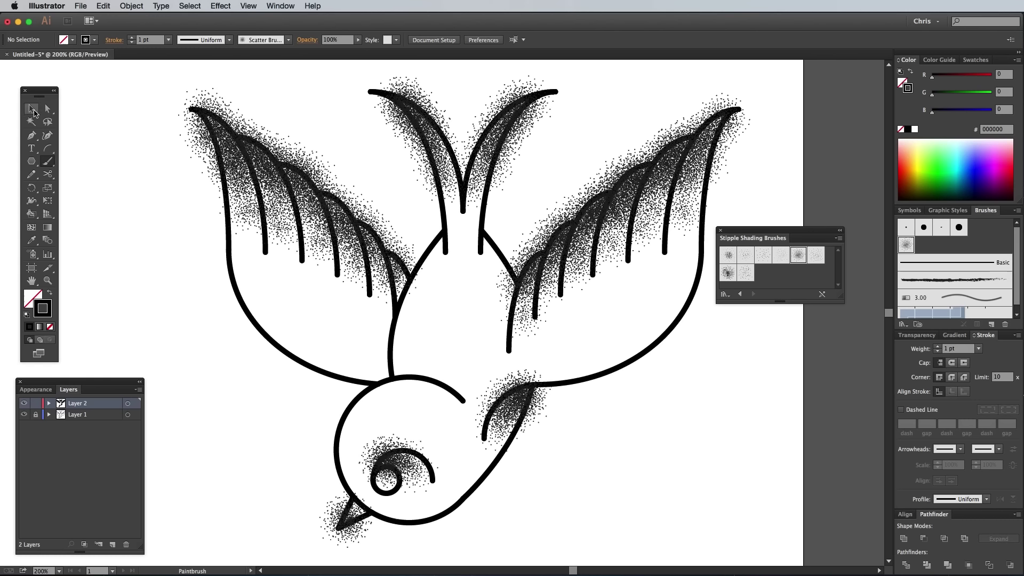
Select all the stipple strokes, make an opacity mask, and enter mask editing.
click(32, 109)
mouse_move(141, 66)
mouse_down()
mouse_move(366, 388)
mouse_move(710, 500)
mouse_move(780, 564)
mouse_up()
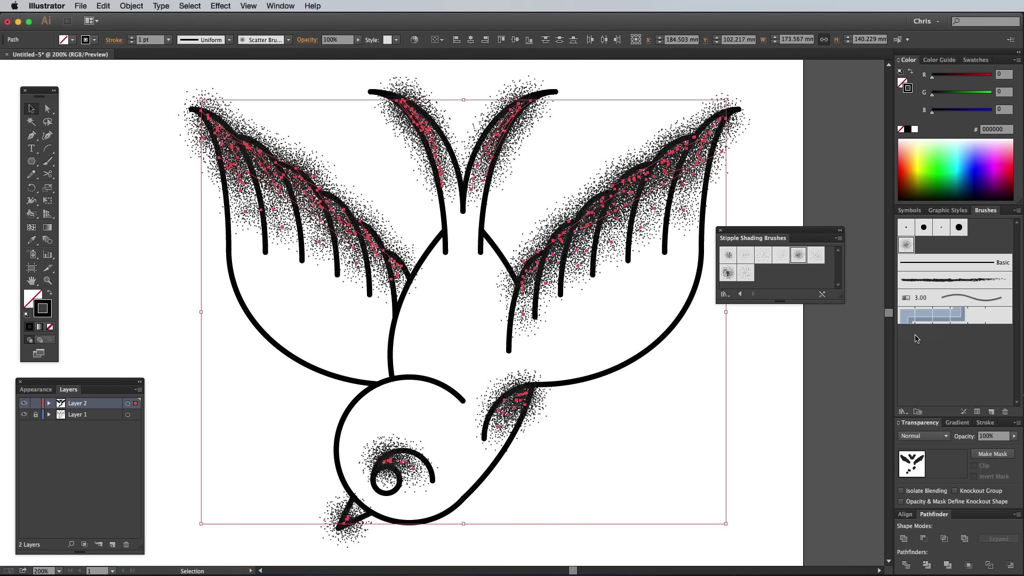
click(1004, 455)
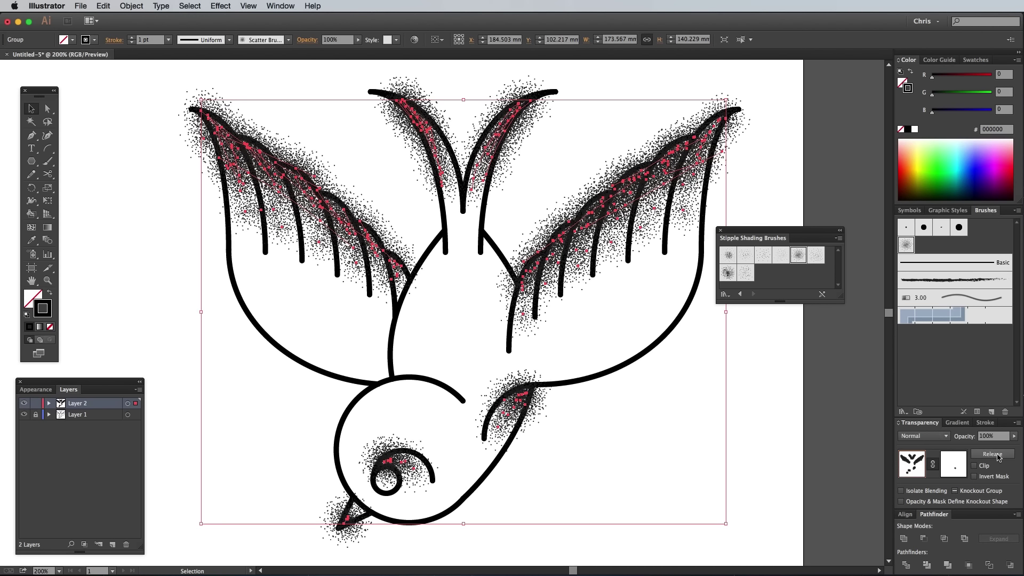
click(954, 464)
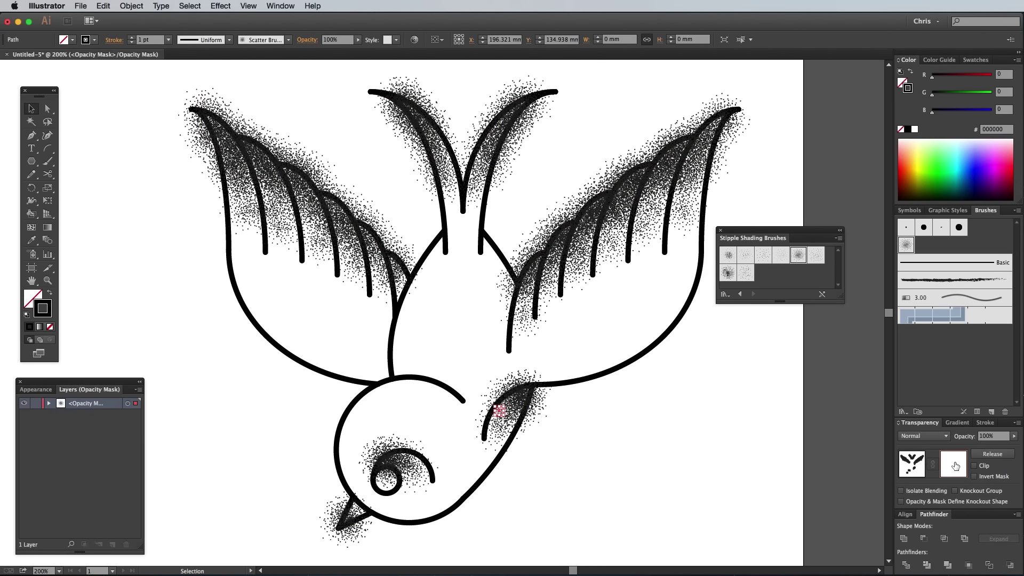
Paste the bird in front inside the mask, enable Clip, and deselect.
click(101, 6)
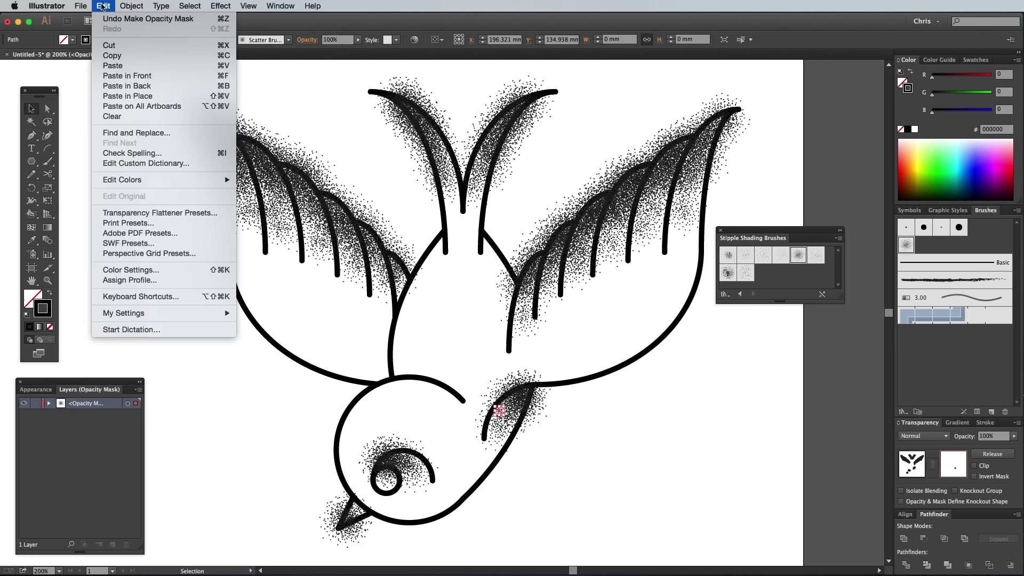
click(135, 77)
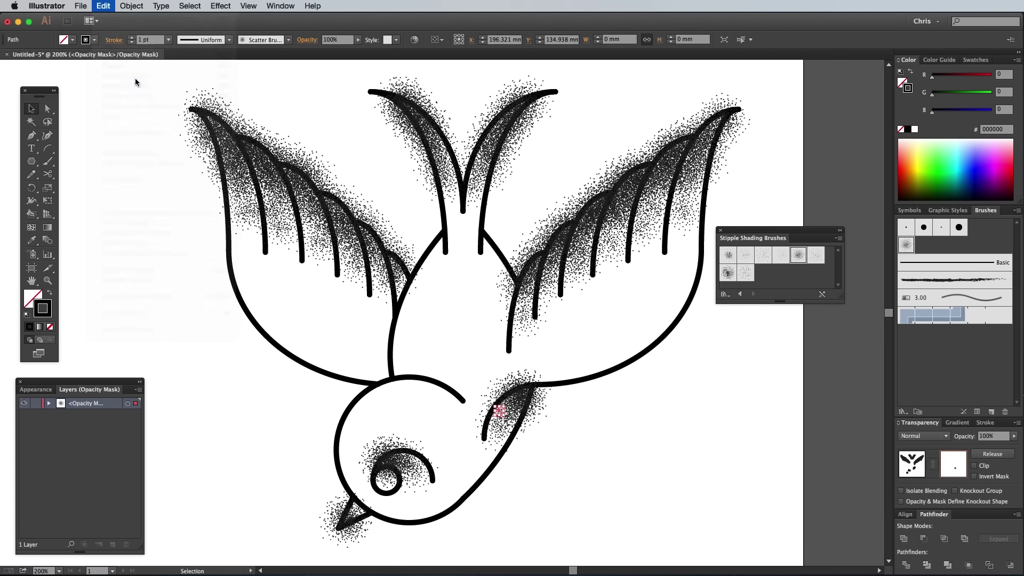
click(985, 467)
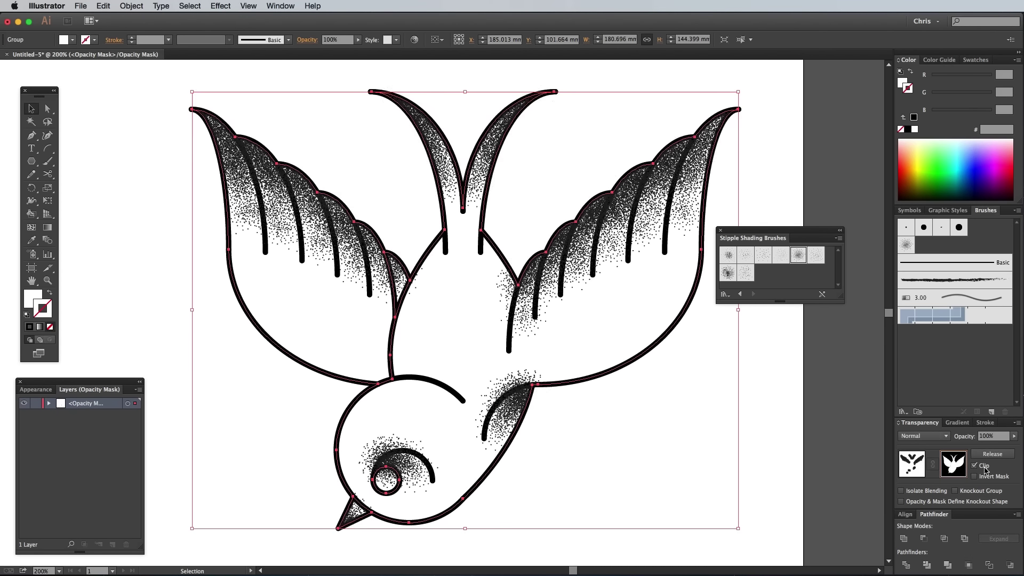
click(759, 401)
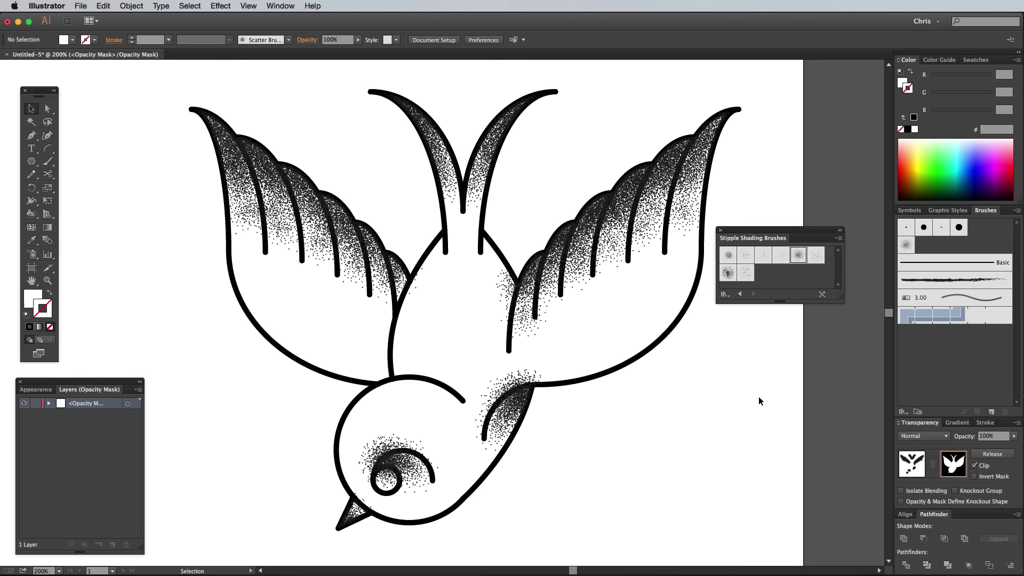
drag(48, 161, 80, 174)
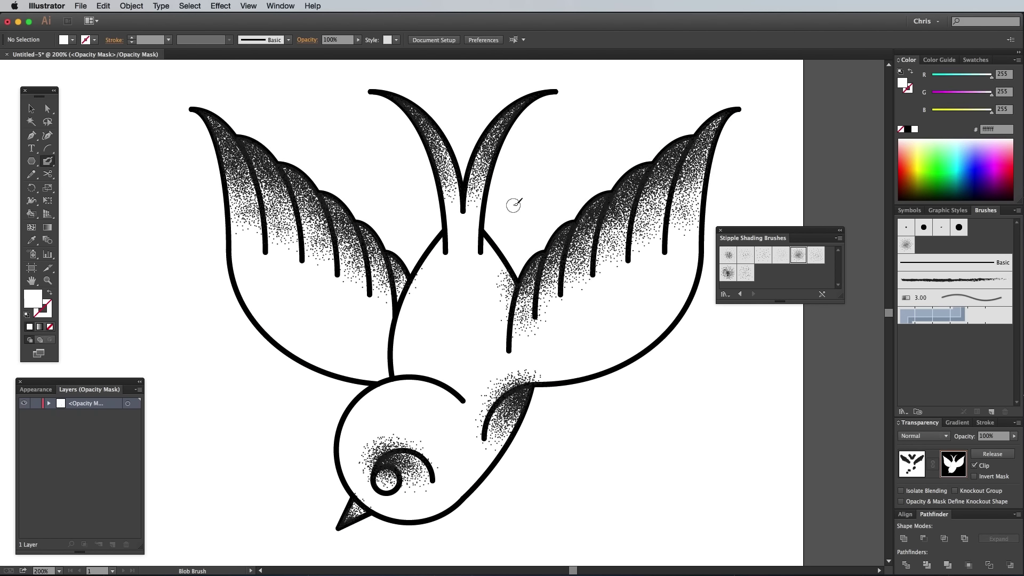
Paint black Blob Brush strokes on the mask to hide stray stipple by the head, beak and wings.
click(912, 129)
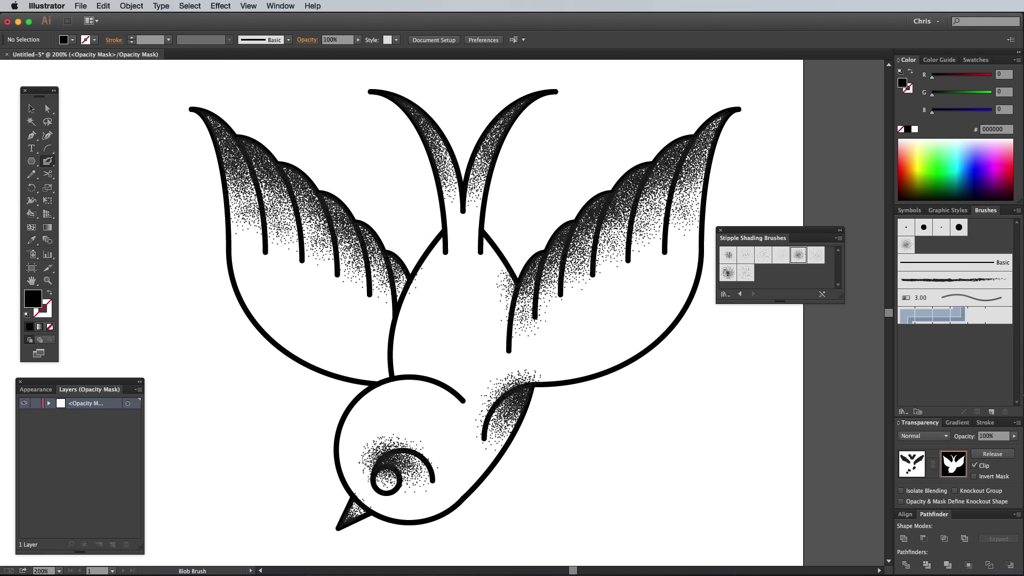
key(shift+x)
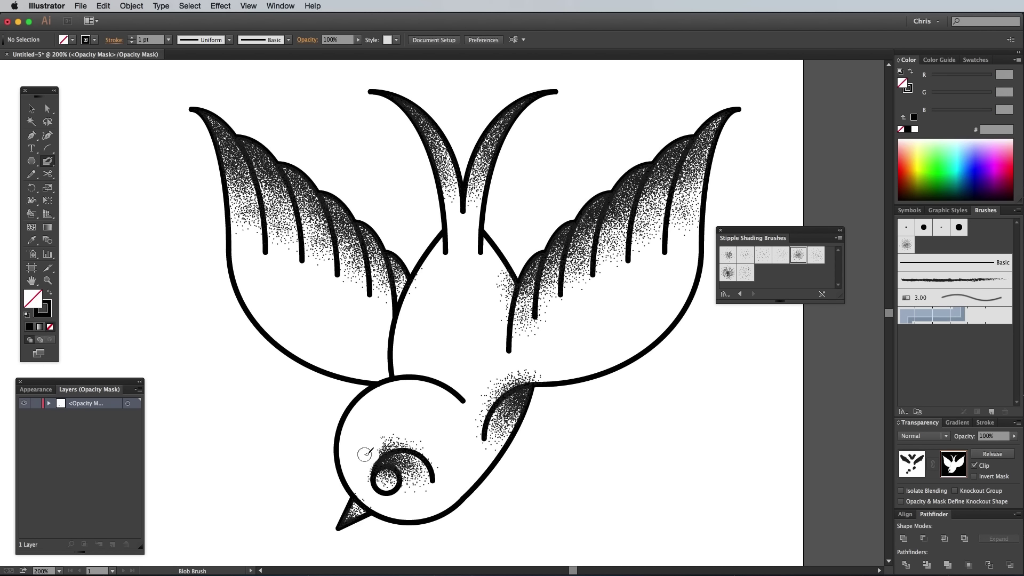
mouse_move(365, 454)
mouse_down()
mouse_move(386, 445)
mouse_move(371, 475)
mouse_move(398, 435)
mouse_up()
key(super+z)
mouse_move(368, 481)
mouse_down()
mouse_move(356, 495)
mouse_move(373, 510)
mouse_up()
drag(435, 258, 408, 302)
mouse_move(514, 263)
mouse_down()
mouse_move(498, 308)
mouse_move(504, 338)
mouse_up()
mouse_move(488, 389)
mouse_down()
mouse_move(483, 427)
mouse_move(493, 392)
mouse_move(534, 376)
mouse_up()
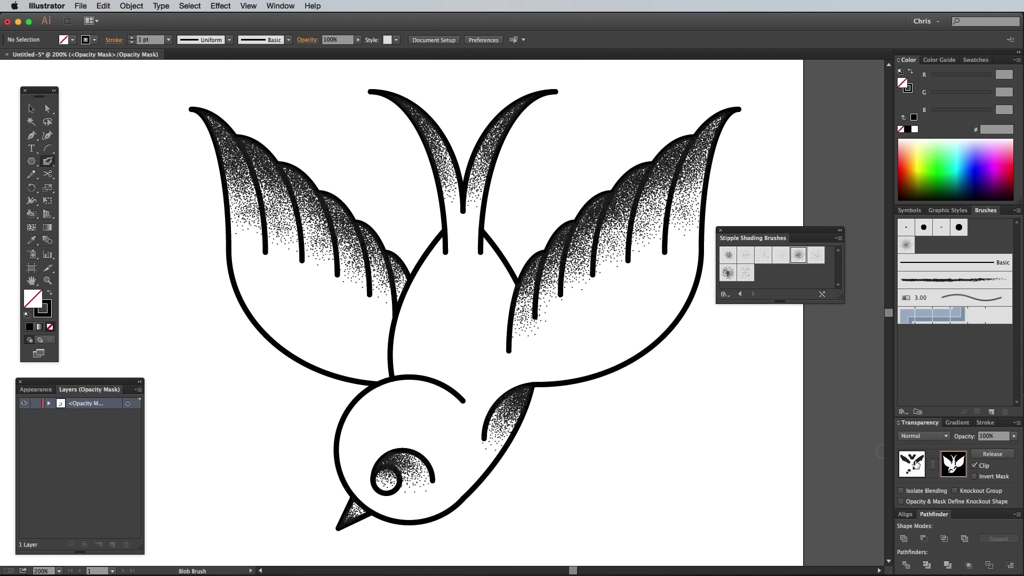
click(916, 465)
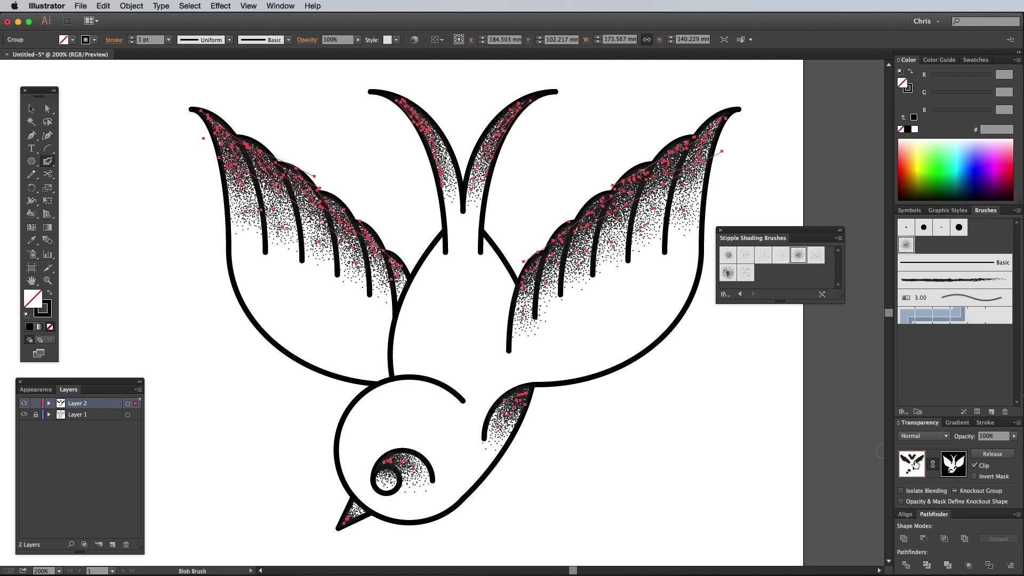
Lock Layer 2, add Layer 3, and paint a sparse stipple brush stroke across the swallow.
click(34, 408)
click(112, 545)
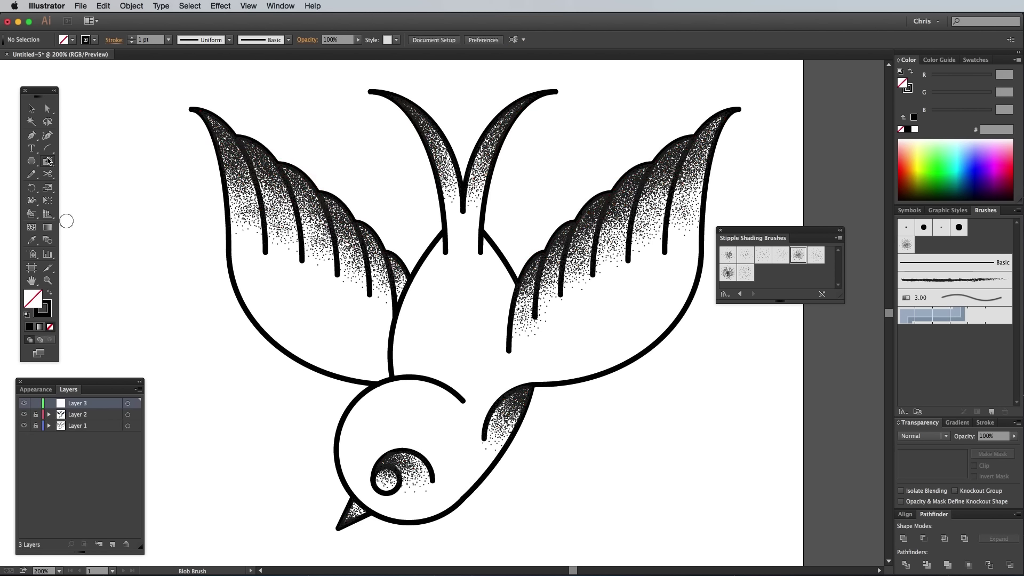
drag(47, 161, 81, 165)
click(50, 293)
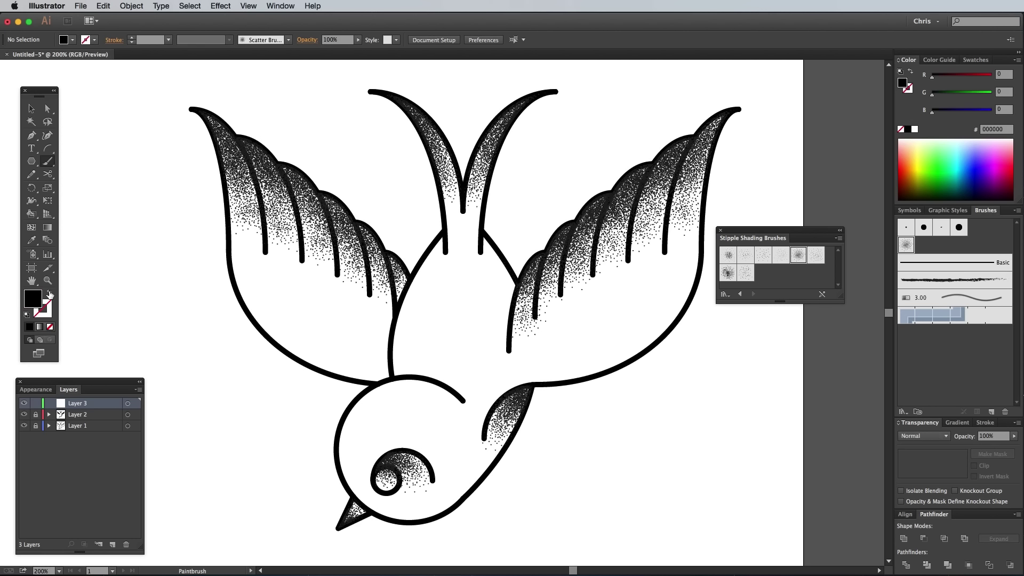
click(779, 255)
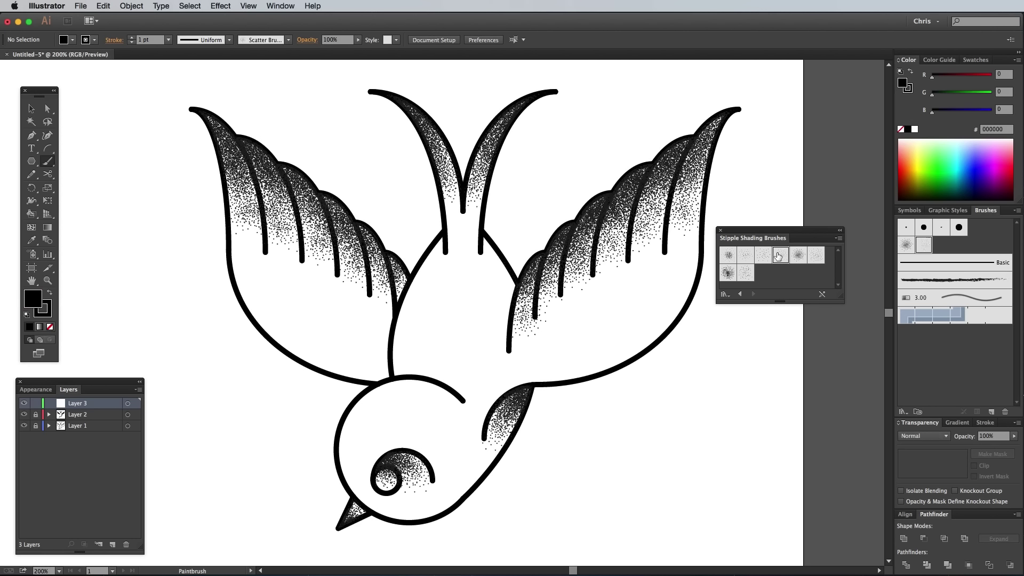
drag(591, 327, 608, 307)
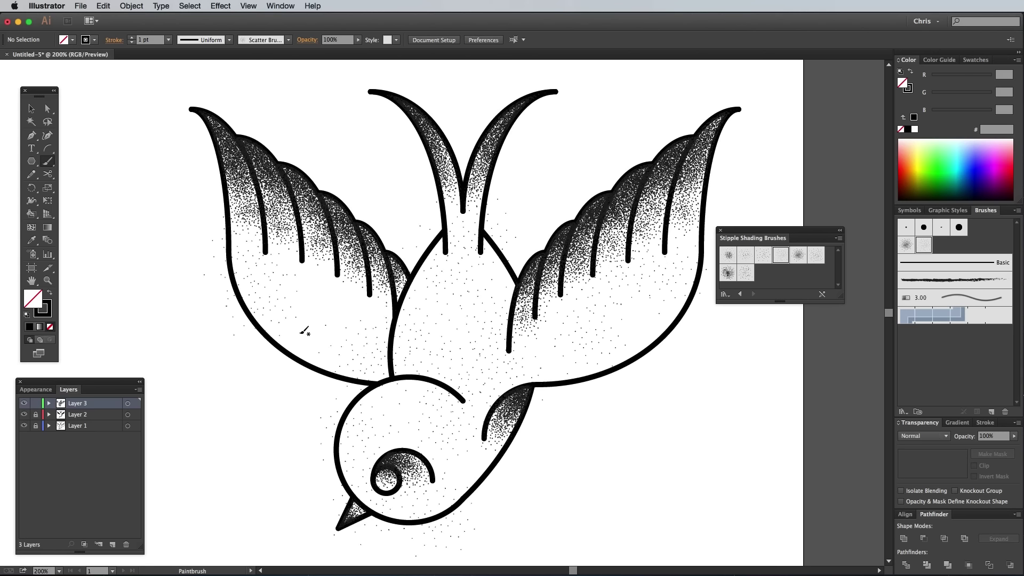
mouse_move(143, 70)
mouse_down()
mouse_move(672, 503)
mouse_move(783, 564)
mouse_move(781, 547)
mouse_up()
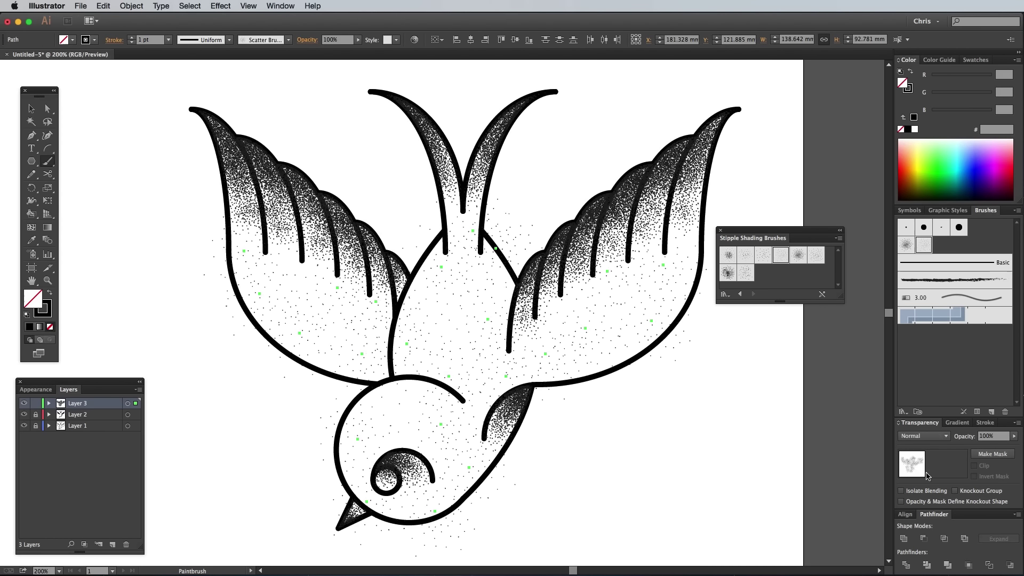
Clip the light stipple with an opacity mask holding the bird pasted in front, then deselect.
click(993, 454)
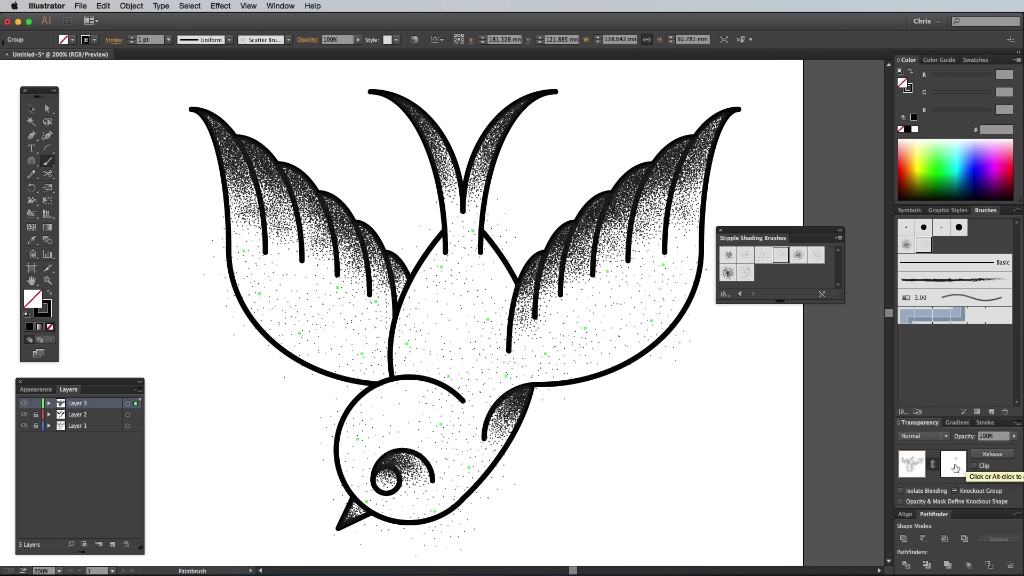
click(955, 468)
click(103, 6)
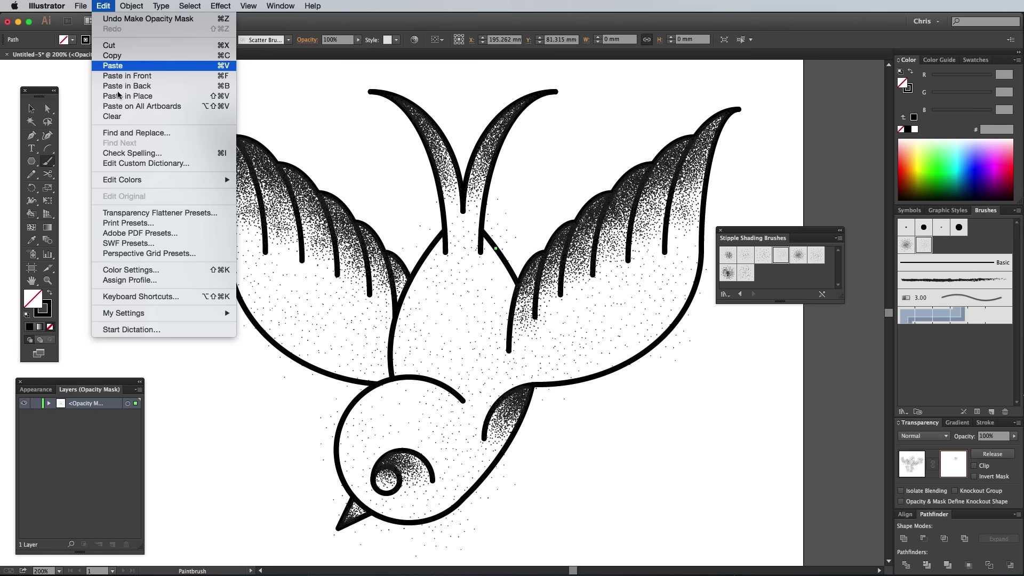
click(133, 96)
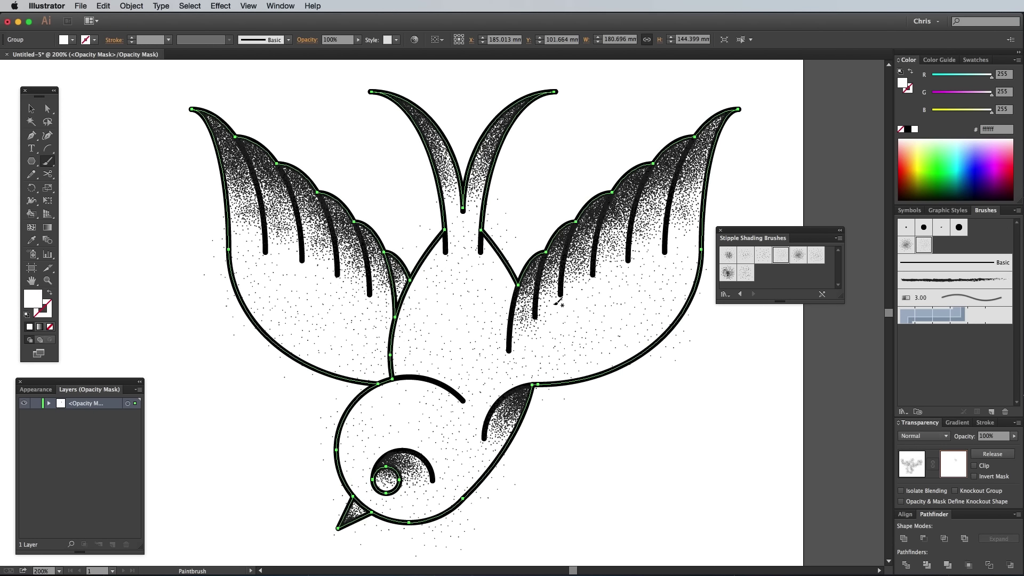
click(975, 465)
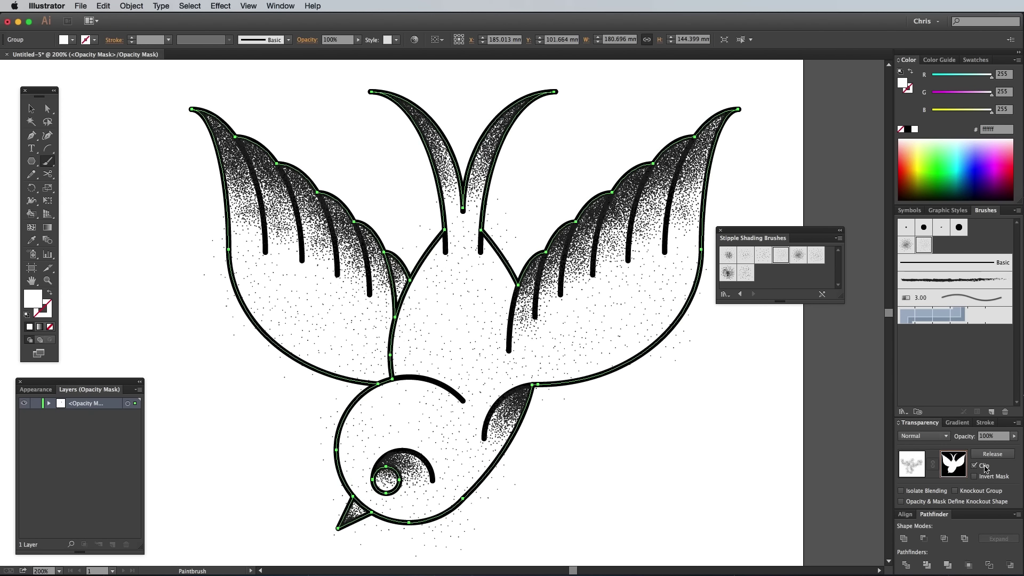
click(916, 467)
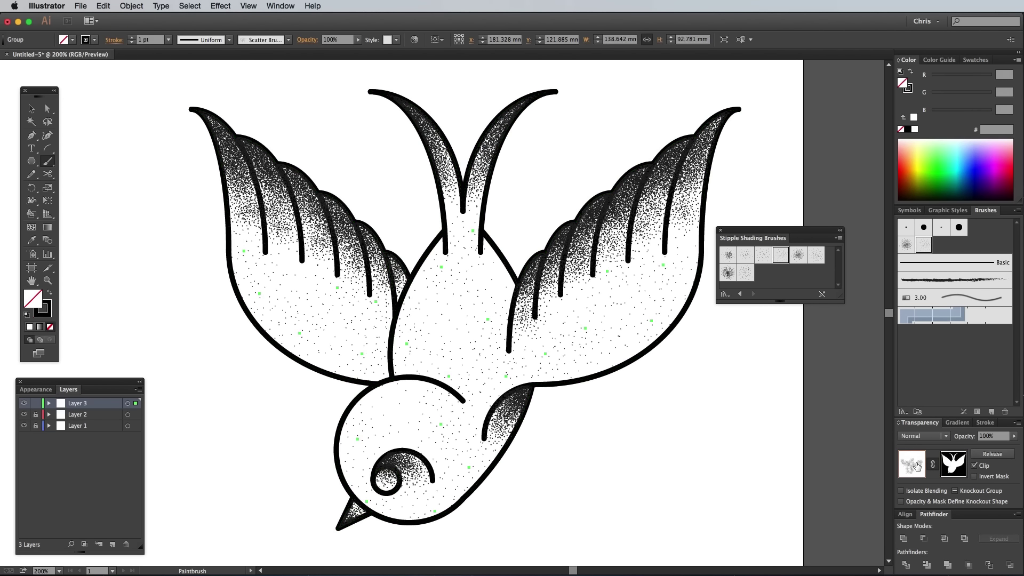
click(769, 415)
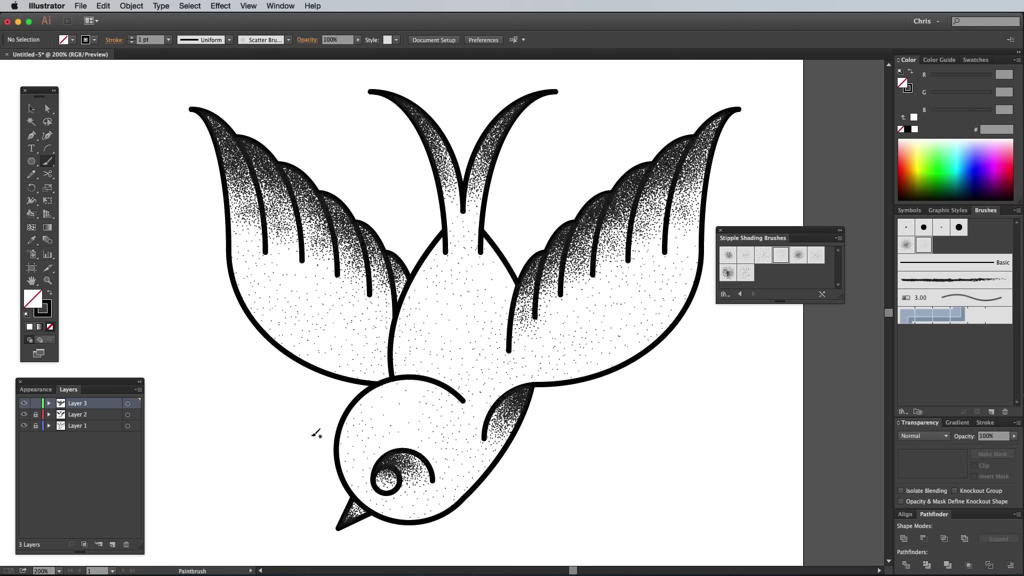
Unlock Layer 2 and Layer 1 in the Layers panel.
click(36, 425)
click(36, 414)
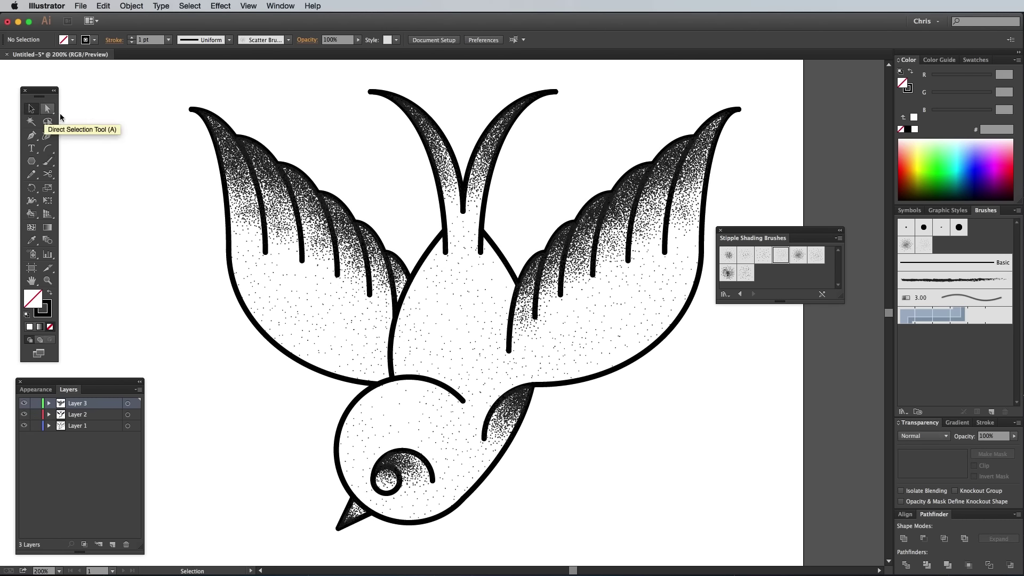